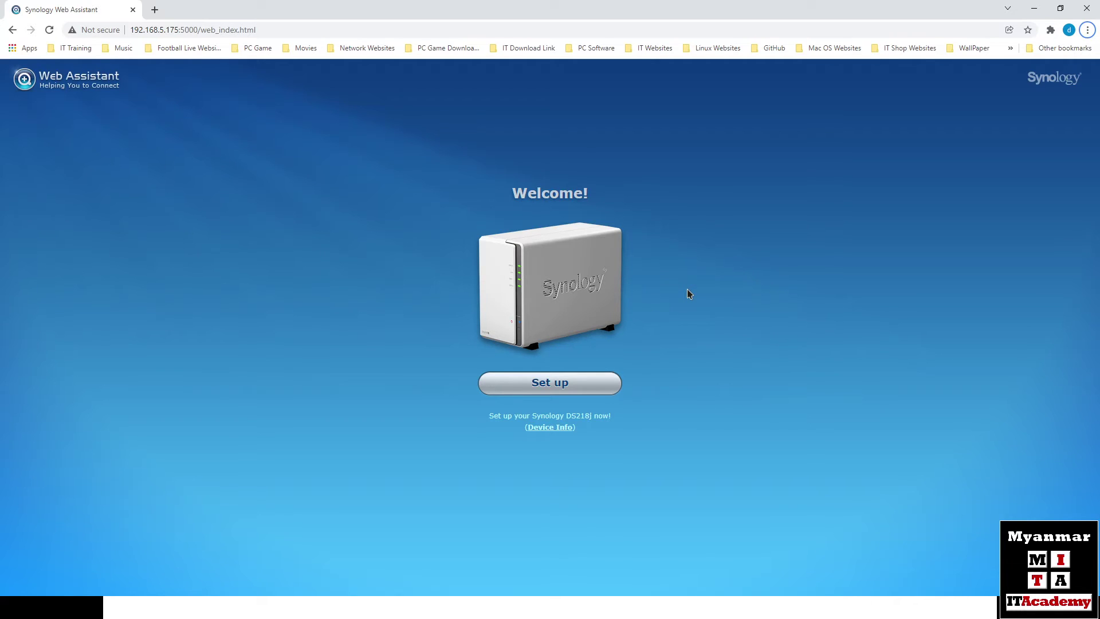
Step: Launch Synology Assistant from the desktop tray and list the Synology servers on the network
{"action": "left_click", "coordinate": [1035, 9]}
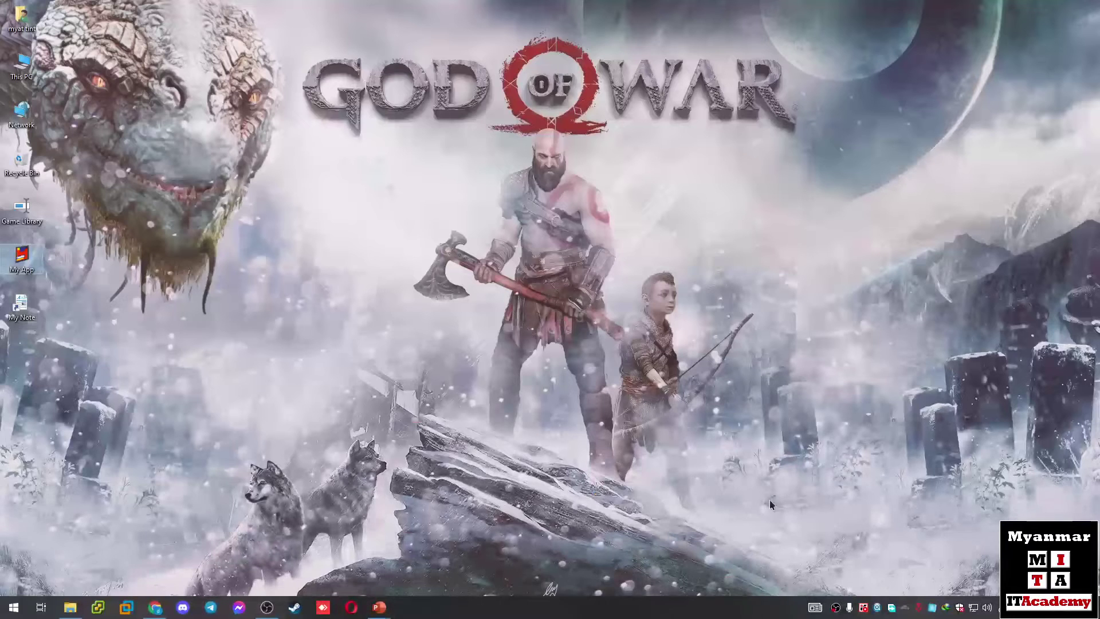
{"action": "left_click", "coordinate": [863, 577]}
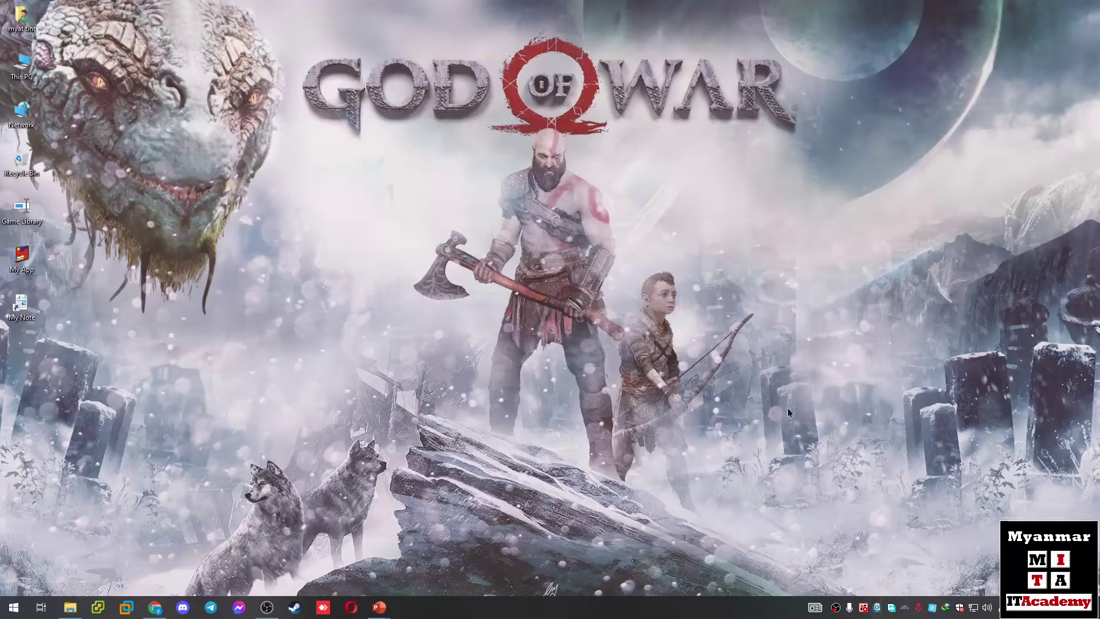
{"action": "left_click", "coordinate": [877, 608]}
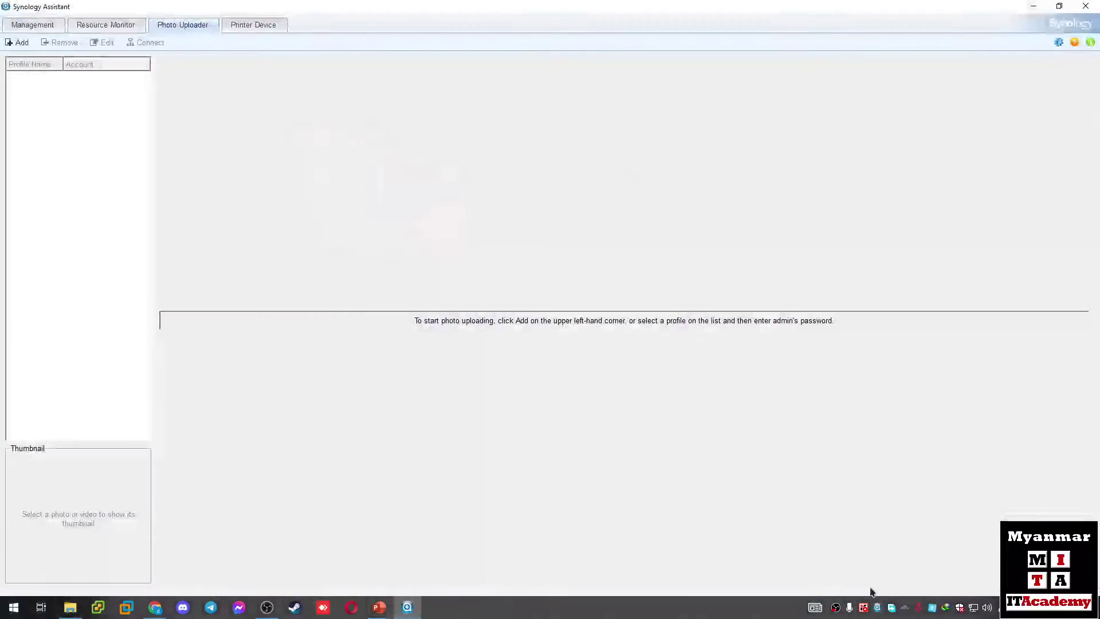
{"action": "left_click", "coordinate": [39, 27]}
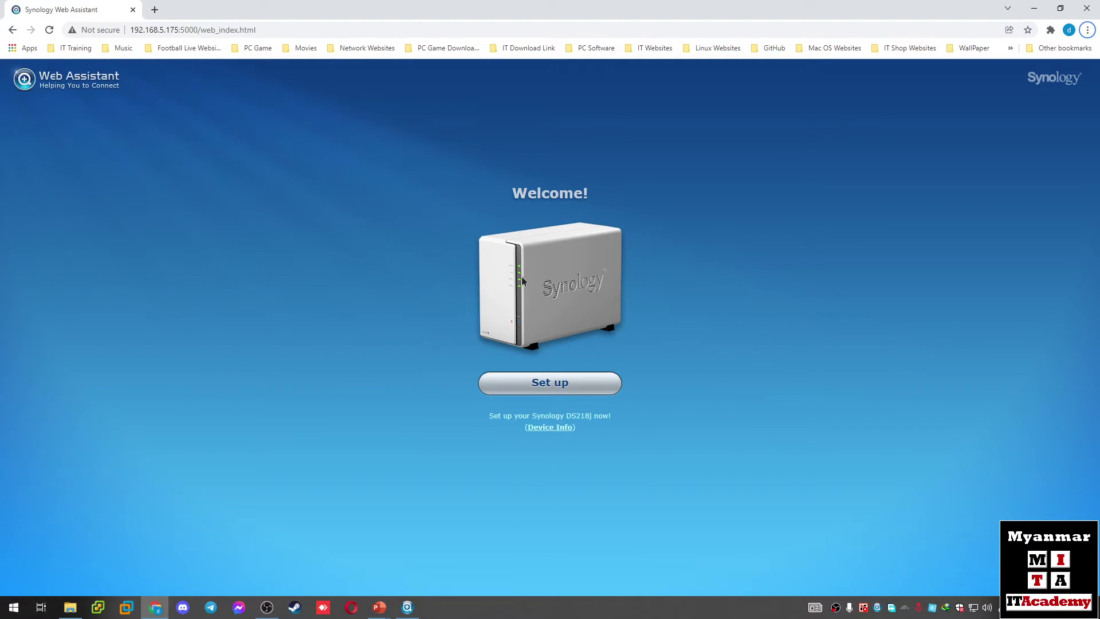
Step: Begin setting up the DS218j from the Synology Web Assistant Welcome page
{"action": "left_click", "coordinate": [162, 29]}
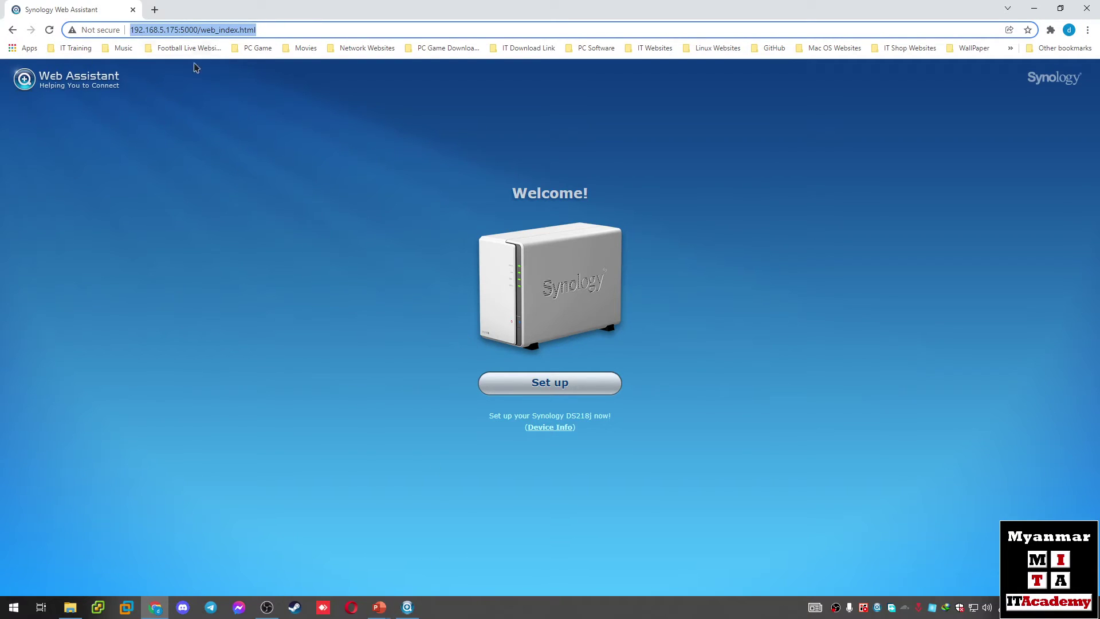
{"action": "left_click", "coordinate": [265, 204]}
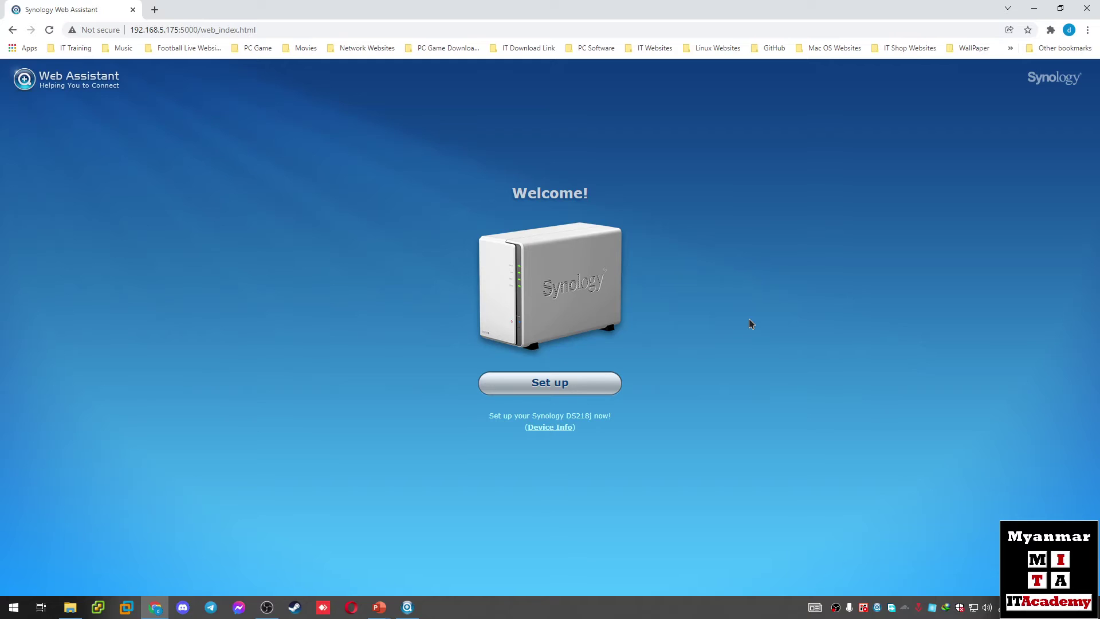
{"action": "left_click", "coordinate": [562, 390]}
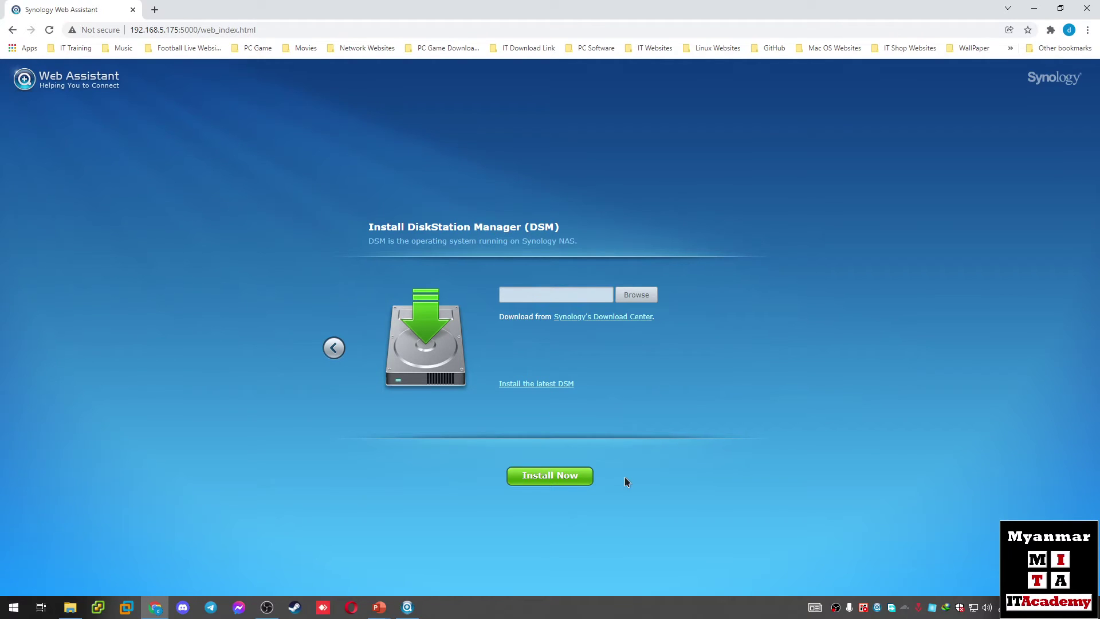
Step: Switch to installing the latest DSM online and start the installation
{"action": "left_click", "coordinate": [552, 479]}
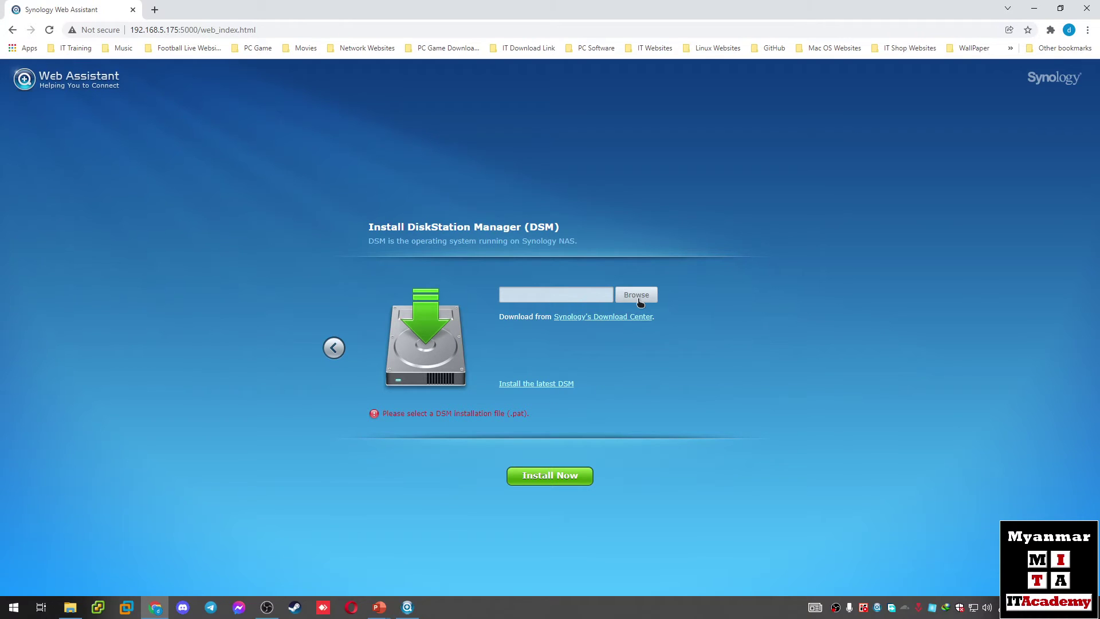
{"action": "left_click", "coordinate": [538, 385]}
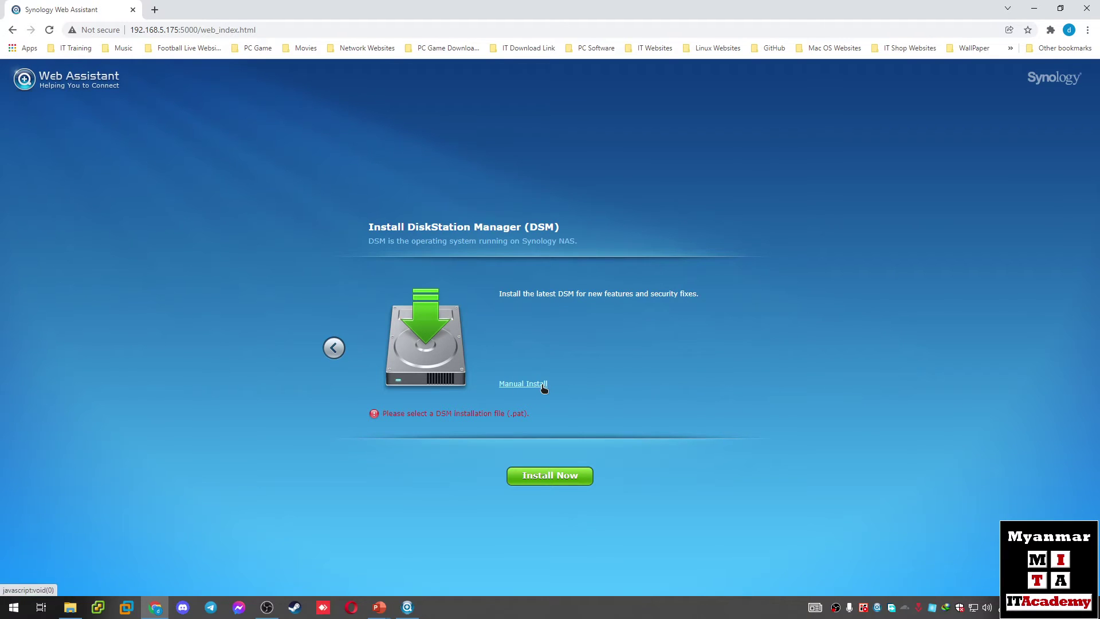
{"action": "left_click", "coordinate": [553, 479]}
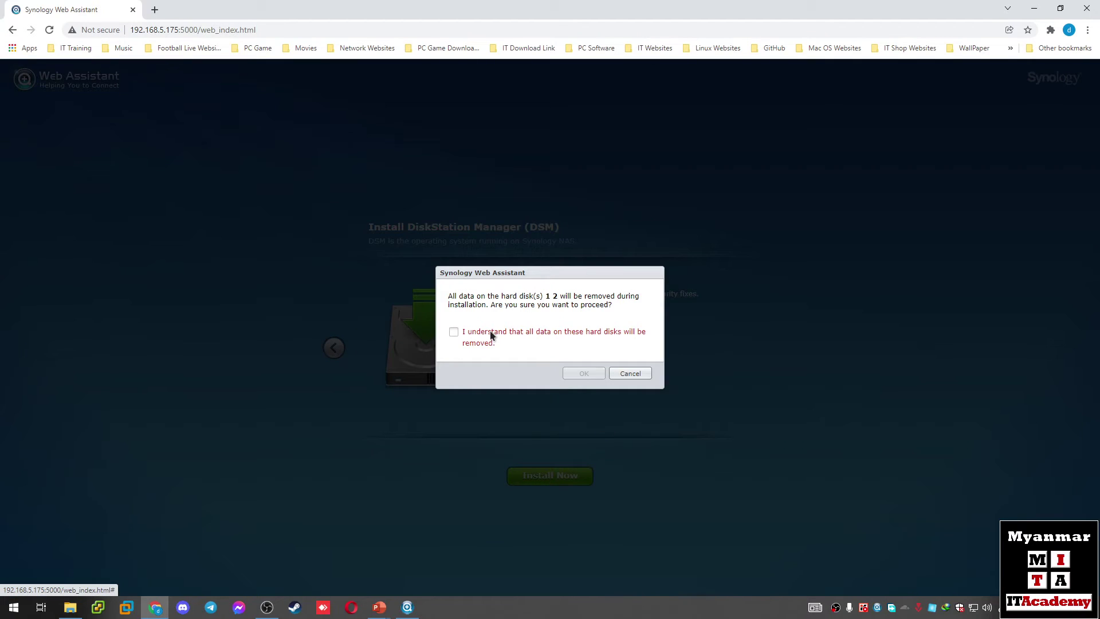
Step: Acknowledge that all data on hard disks 1 and 2 will be erased and confirm
{"action": "left_click", "coordinate": [492, 336]}
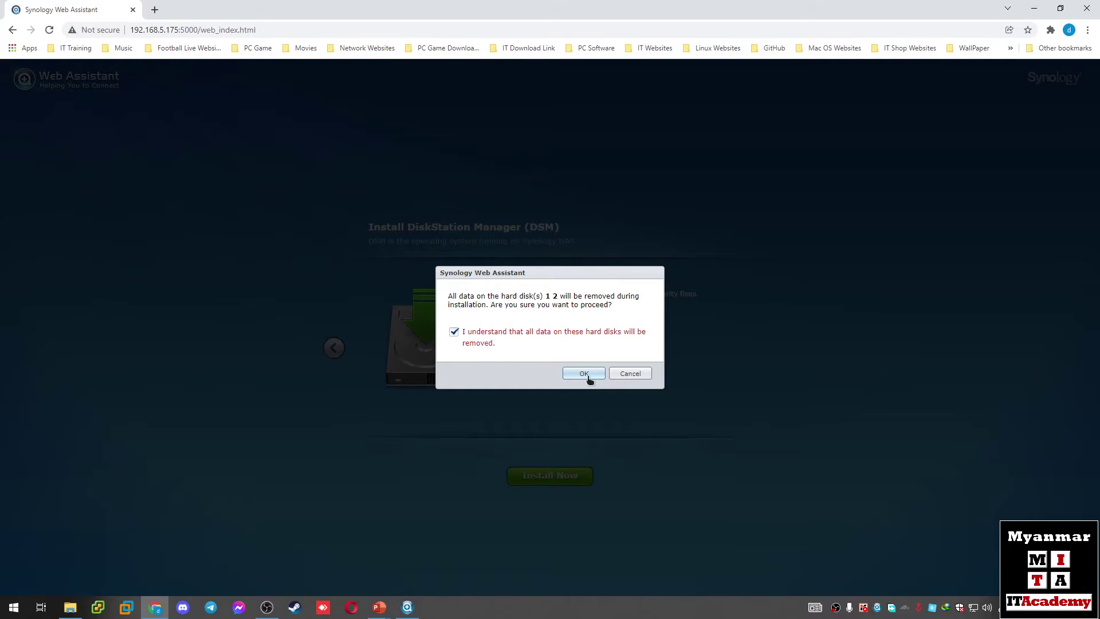
{"action": "left_click", "coordinate": [588, 376]}
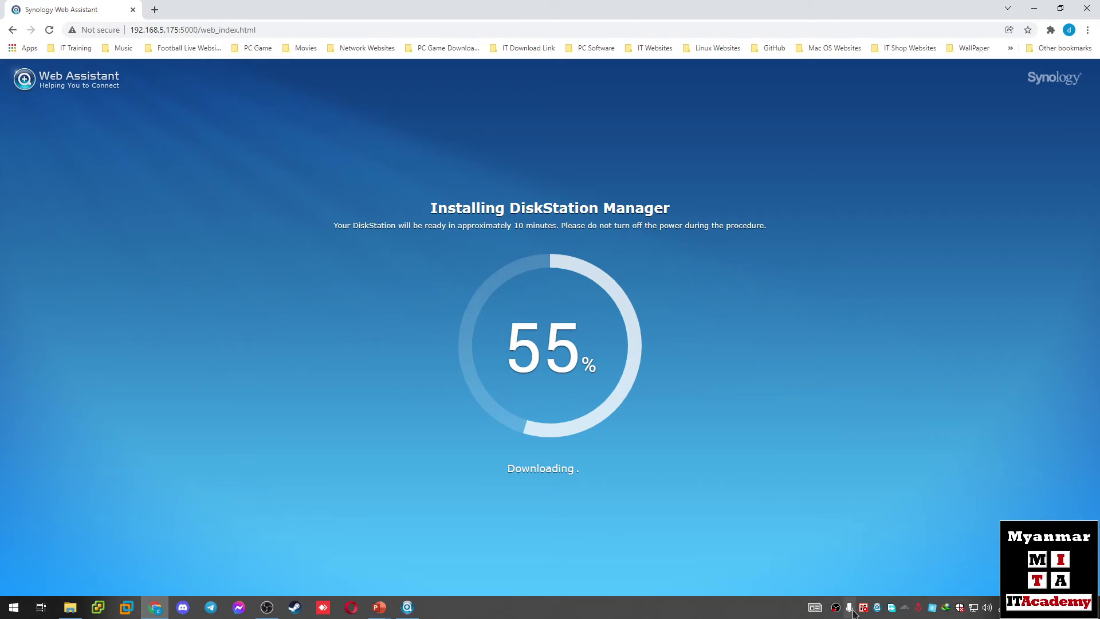
Step: Wait until DSM finishes installing and the 'Restarting your DiskStation' countdown appears
{"action": "left_click", "coordinate": [838, 609]}
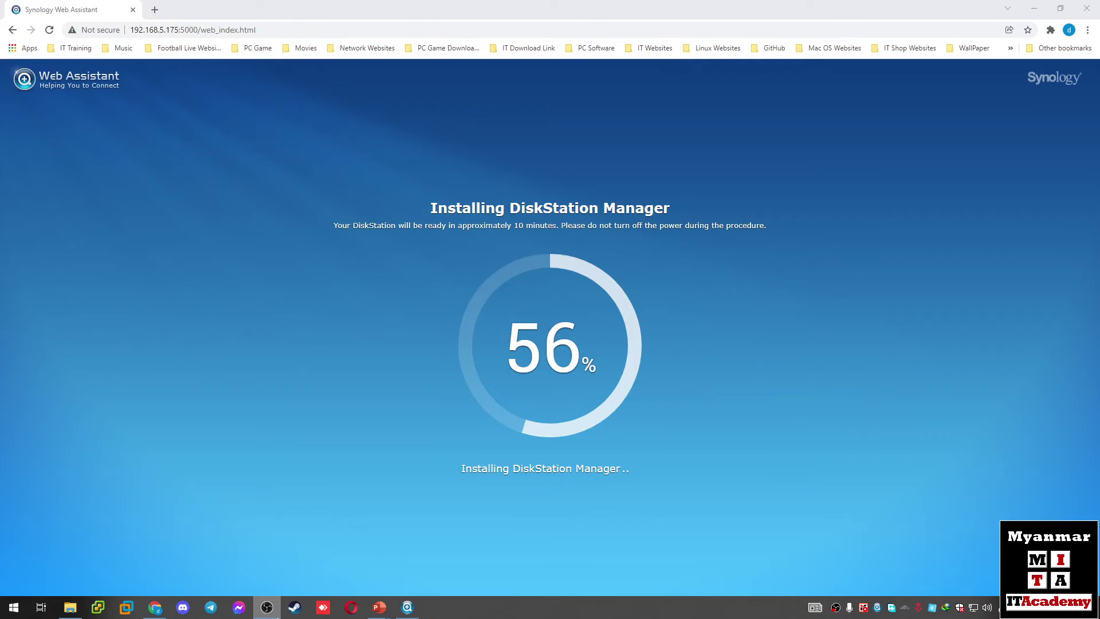
{"action": "left_click", "coordinate": [275, 616]}
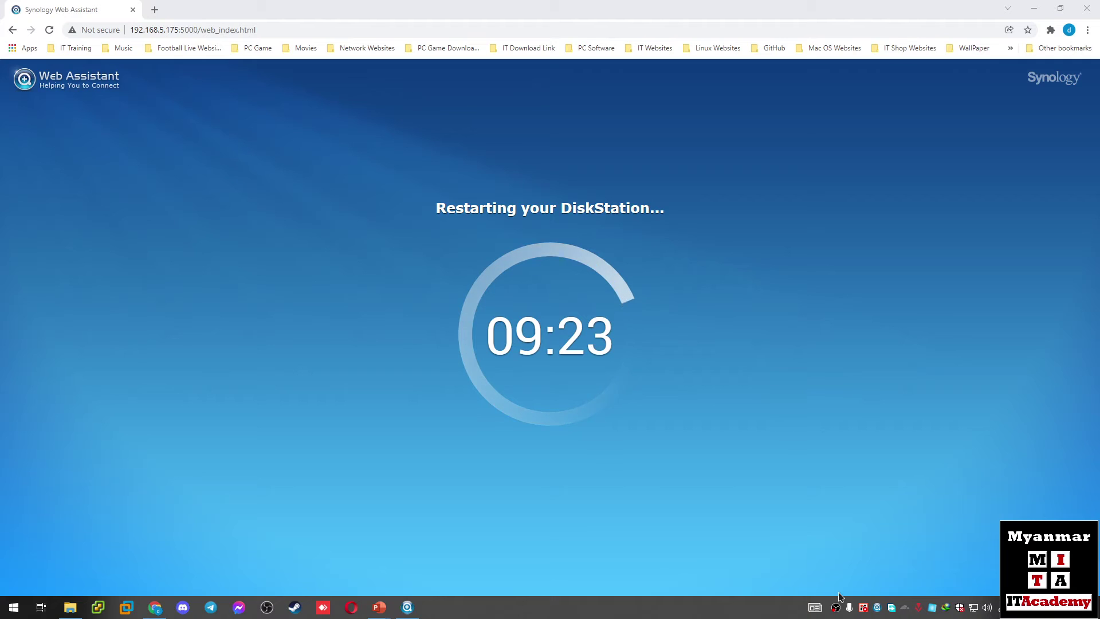
Step: Rescan the network for the DiskStation in Synology Assistant's Management tab
{"action": "left_click", "coordinate": [407, 607]}
{"action": "left_click", "coordinate": [26, 42]}
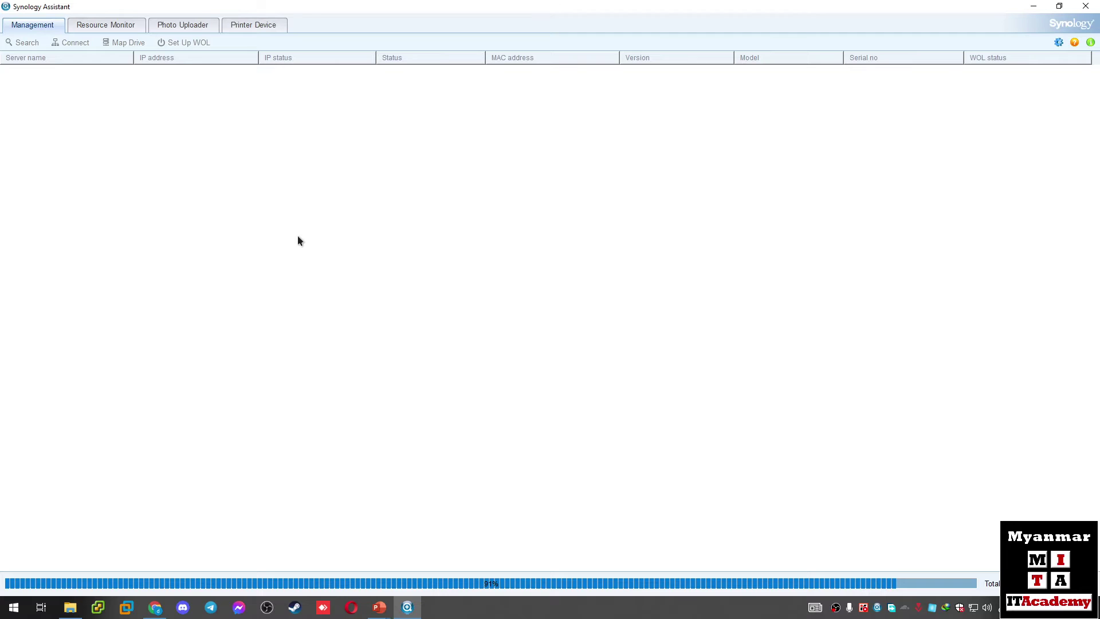
Step: Dismiss the no-server-found errors and rerun the search, checking the browser's restart countdown in between
{"action": "left_click", "coordinate": [542, 328]}
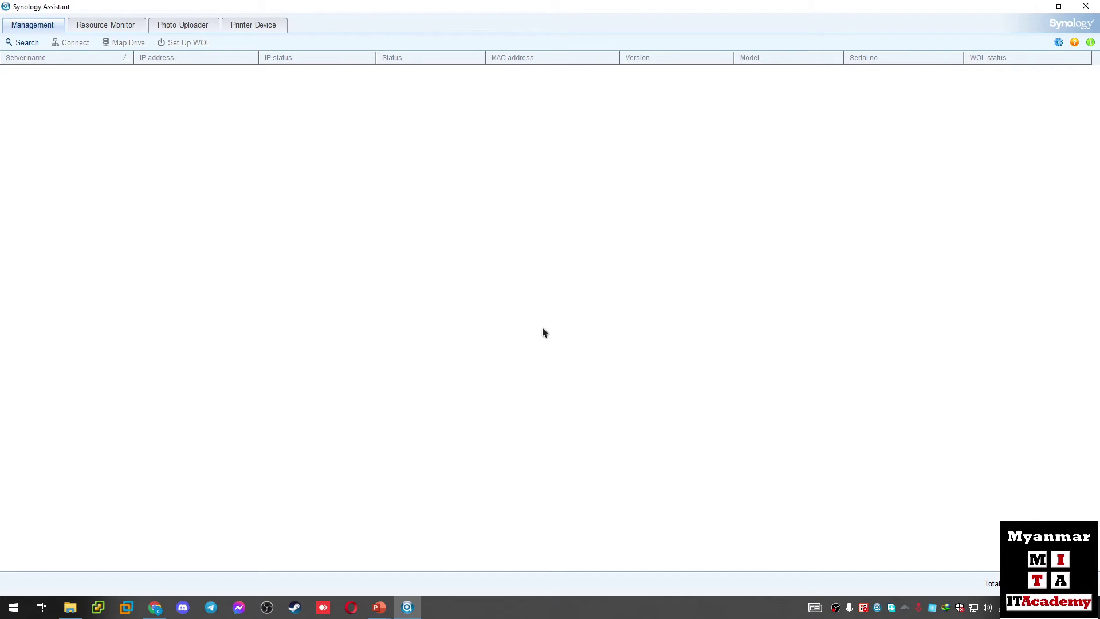
{"action": "left_click", "coordinate": [158, 604]}
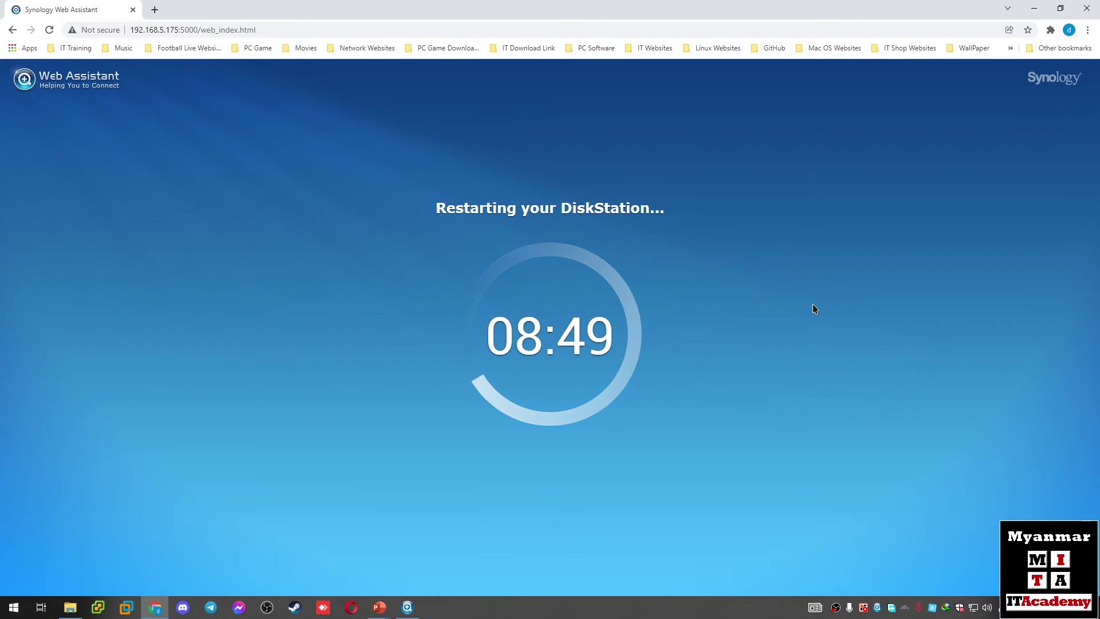
{"action": "left_click", "coordinate": [407, 607]}
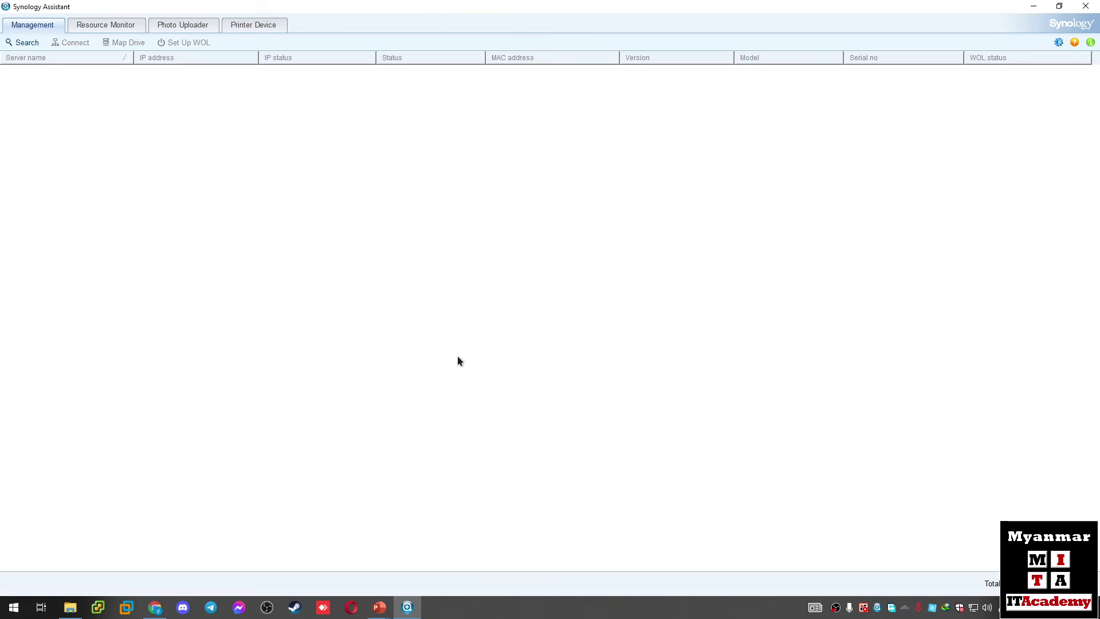
{"action": "left_click", "coordinate": [27, 43]}
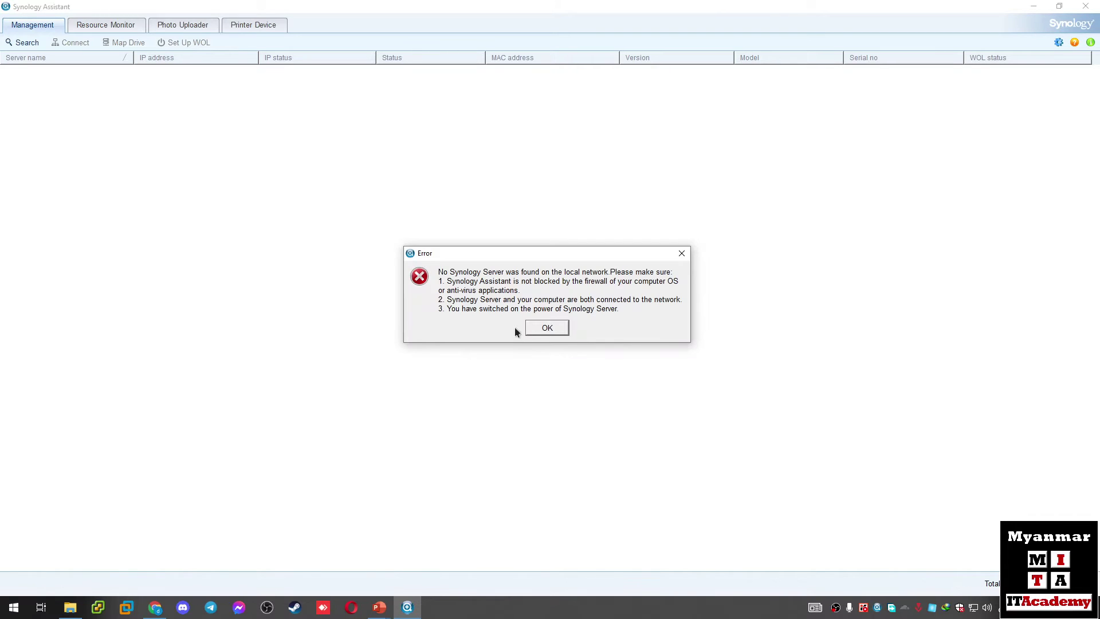
{"action": "left_click", "coordinate": [554, 331]}
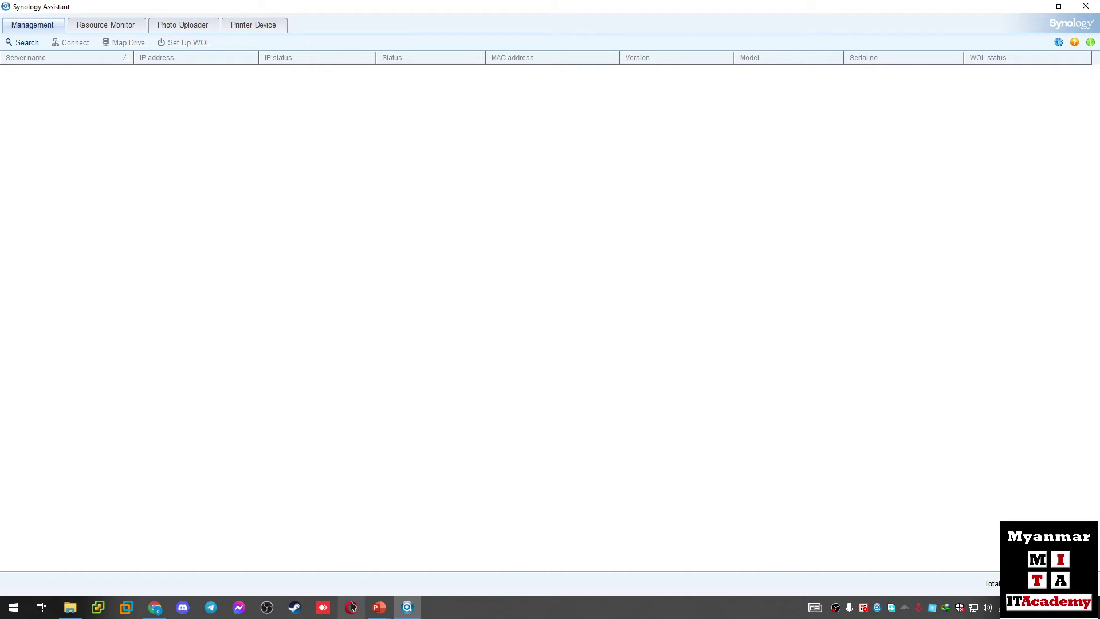
{"action": "left_click", "coordinate": [155, 607]}
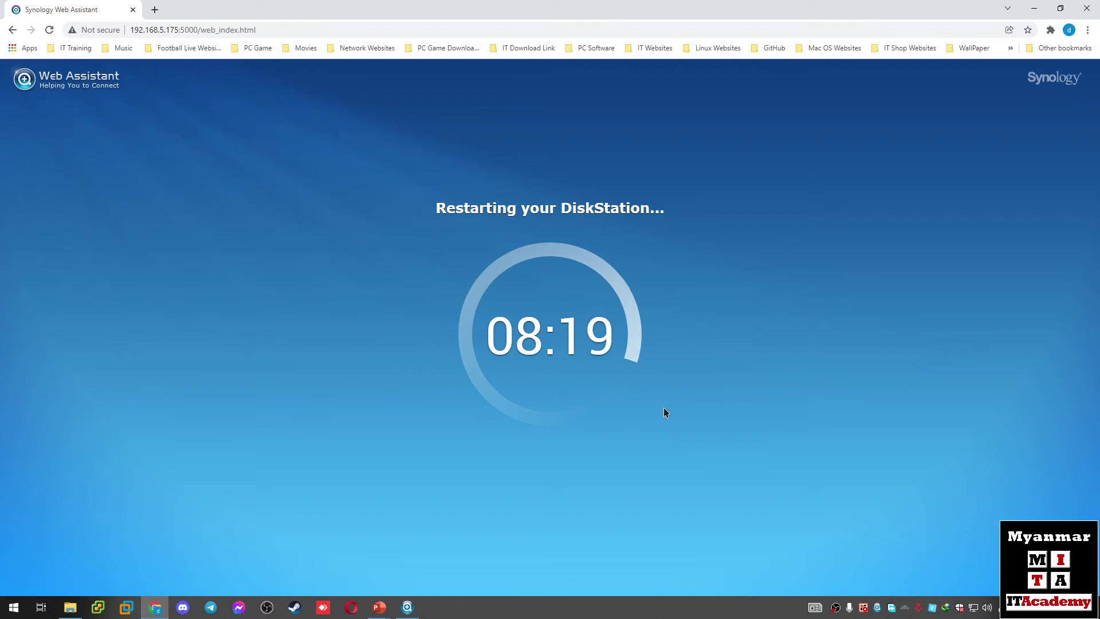
{"action": "left_click", "coordinate": [836, 607]}
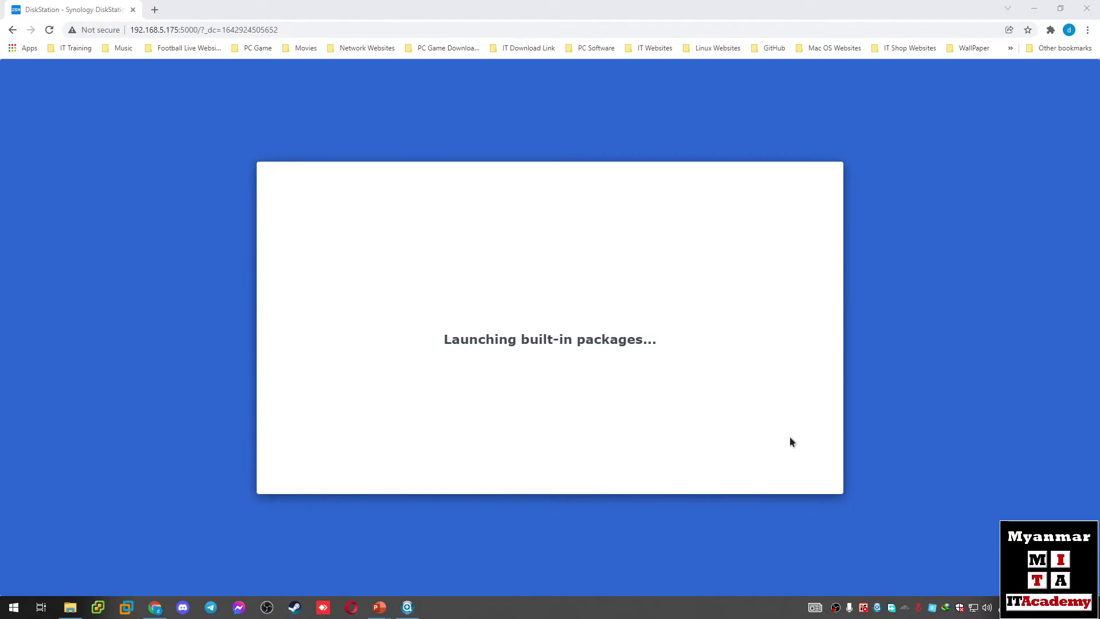
{"action": "left_click", "coordinate": [407, 607]}
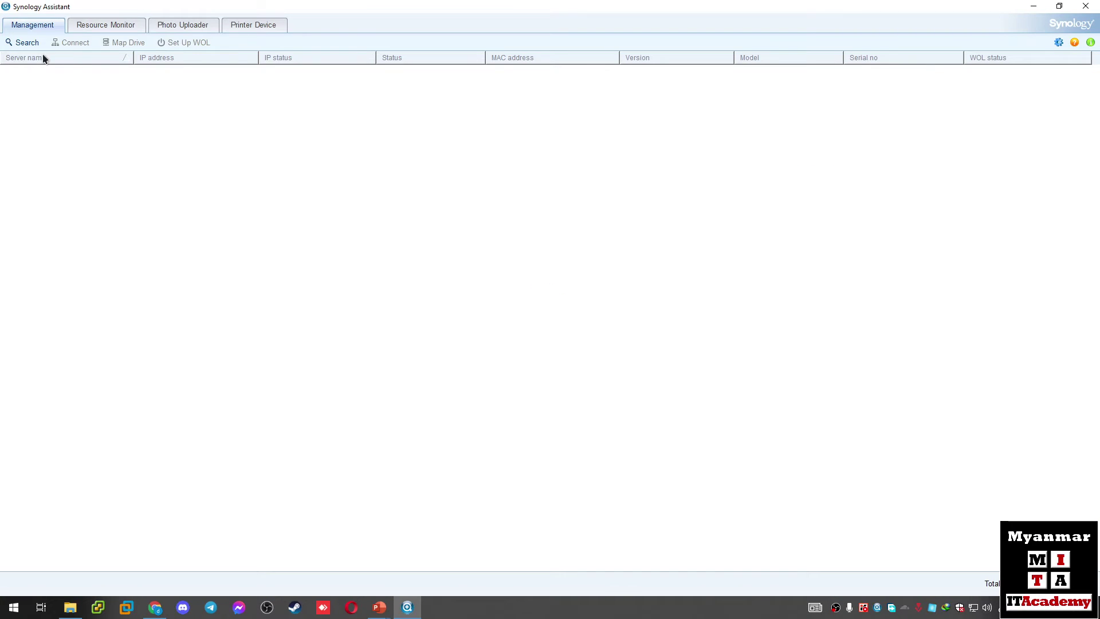
Step: Find the DiskStation listed as Ready with DSM 7.0.1-42218, then return to Chrome
{"action": "left_click", "coordinate": [27, 43]}
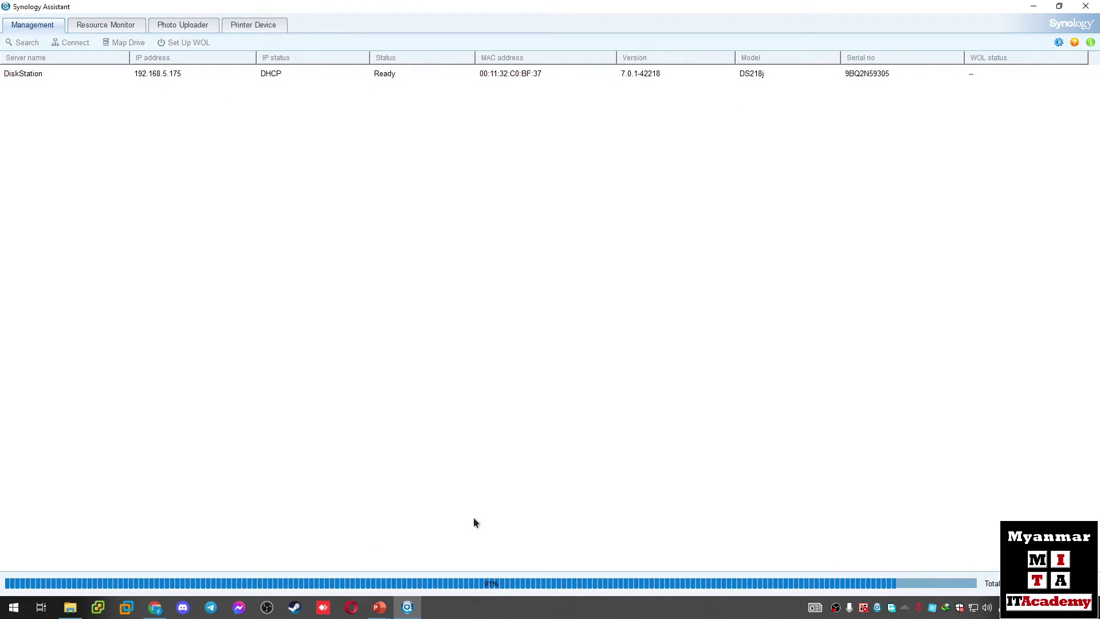
{"action": "left_click", "coordinate": [154, 607]}
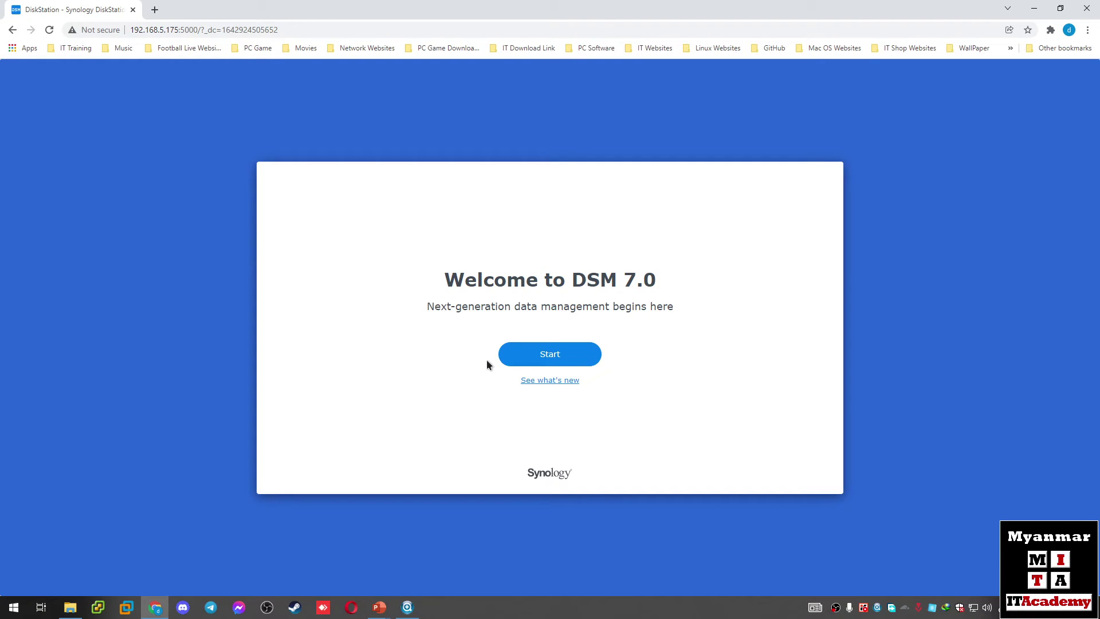
Step: Start the DSM 7.0 first-time setup from the Welcome page
{"action": "left_click", "coordinate": [543, 361]}
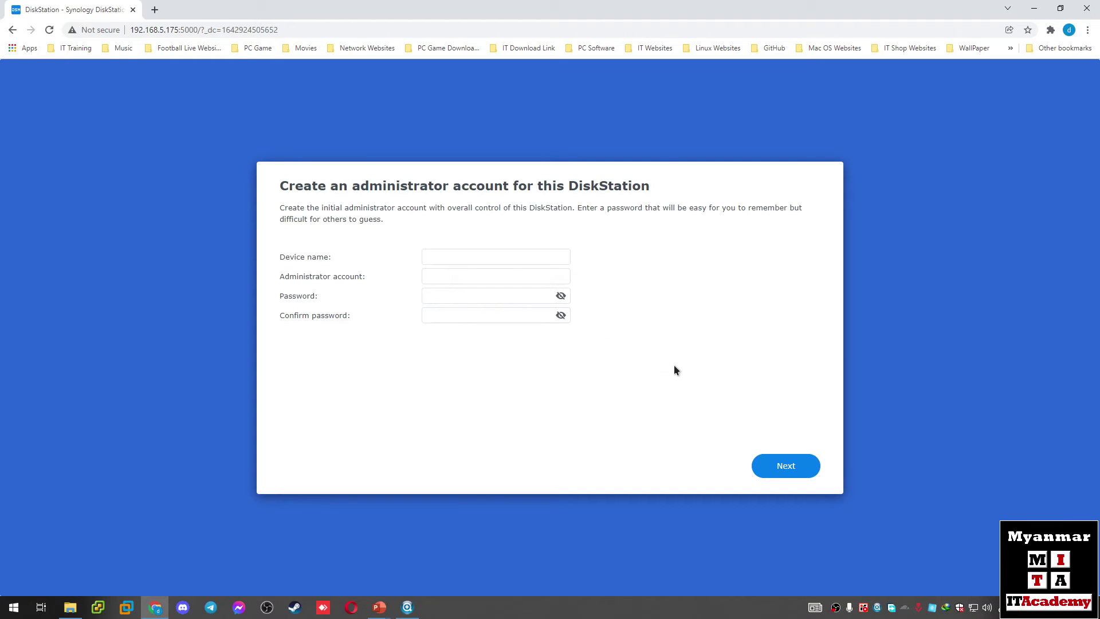
Step: Enter device name MITA-NASLab, an administrator account name, and the password with its confirmation
{"action": "left_click", "coordinate": [510, 263]}
{"action": "type", "text": "MITA-"}
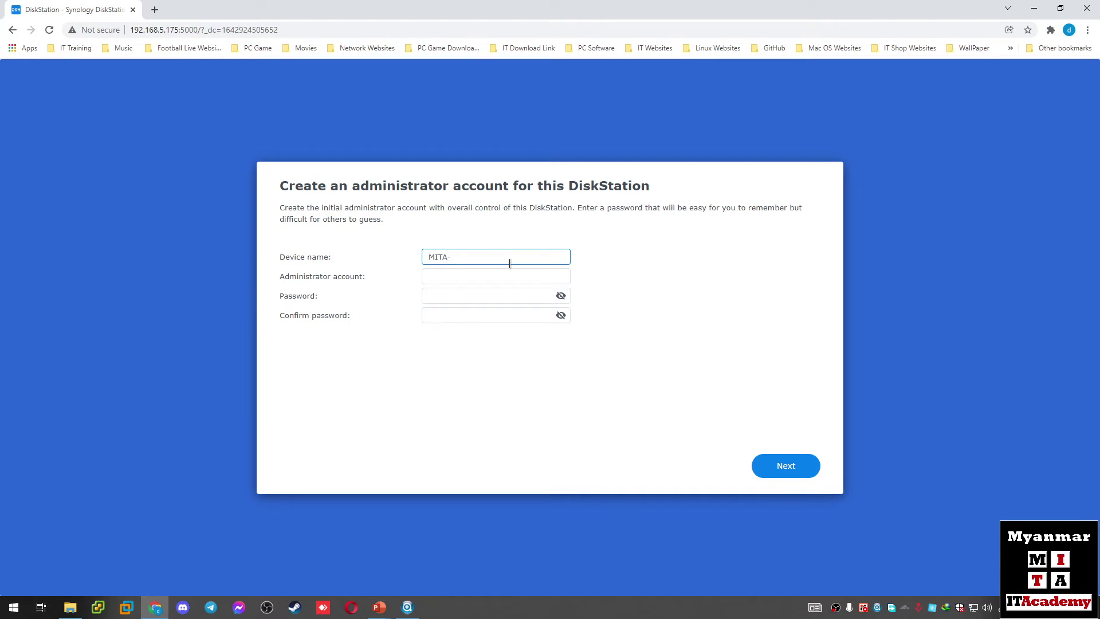
{"action": "type", "text": "NASLab"}
{"action": "key", "text": "Tab"}
{"action": "type", "text": "admin"}
{"action": "key", "text": "Tab"}
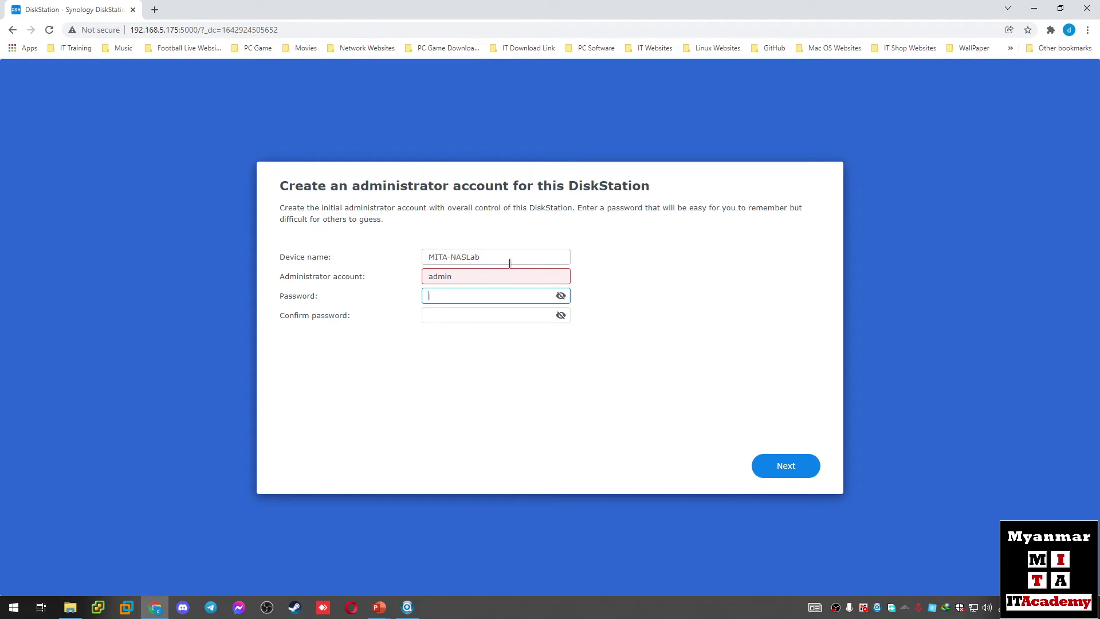
{"action": "type", "text": "•"}
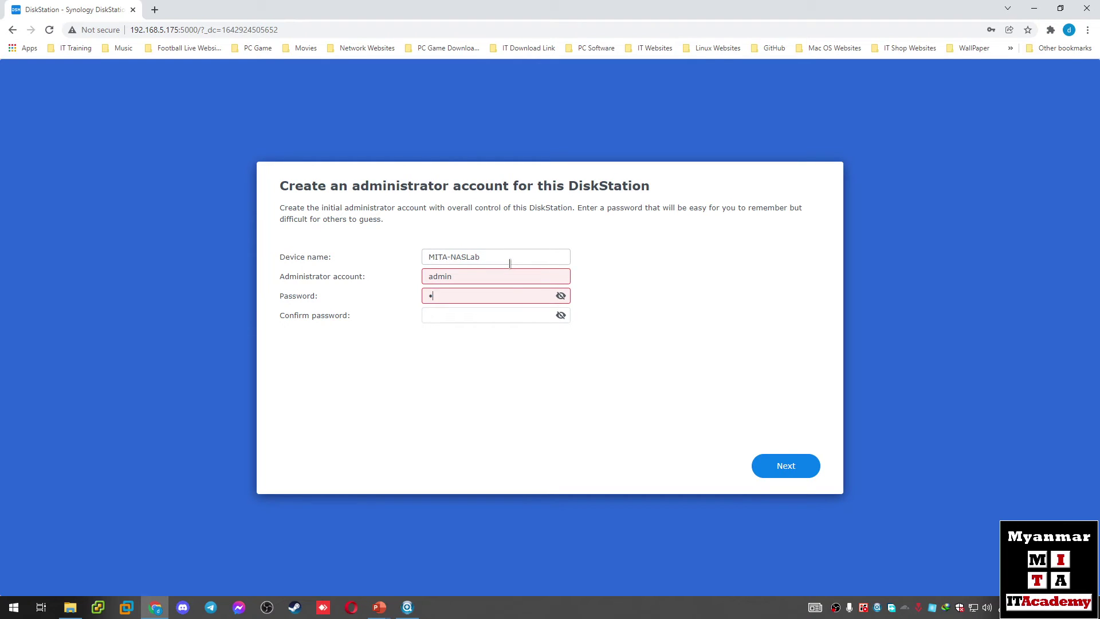
{"action": "key", "text": "BackSpace"}
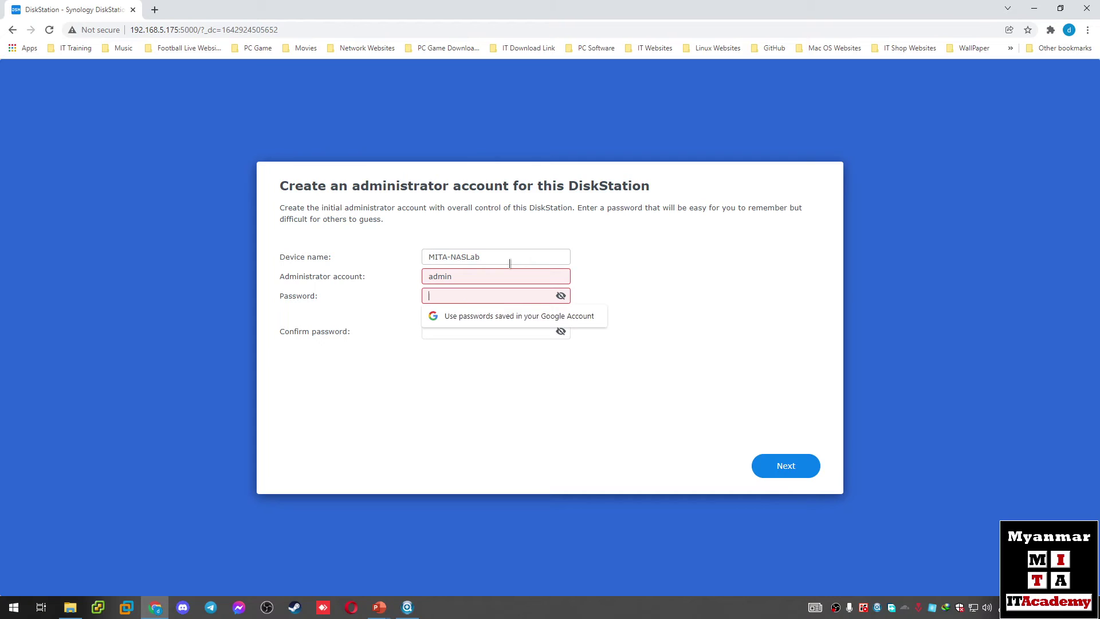
{"action": "type", "text": "••••••••••"}
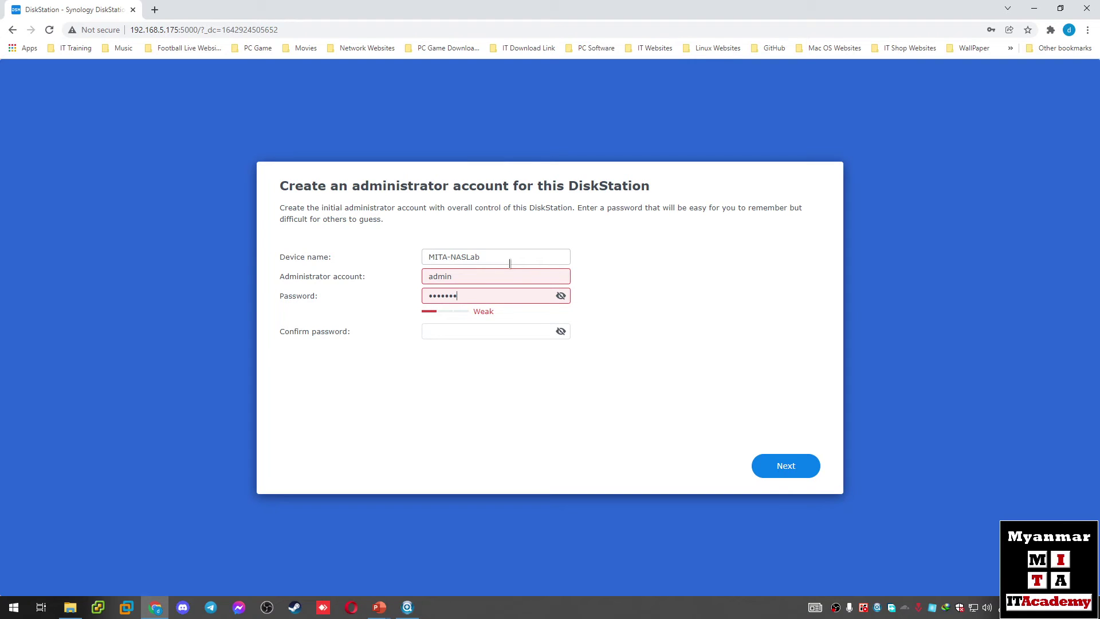
{"action": "key", "text": "Tab"}
{"action": "type", "text": "••••••••"}
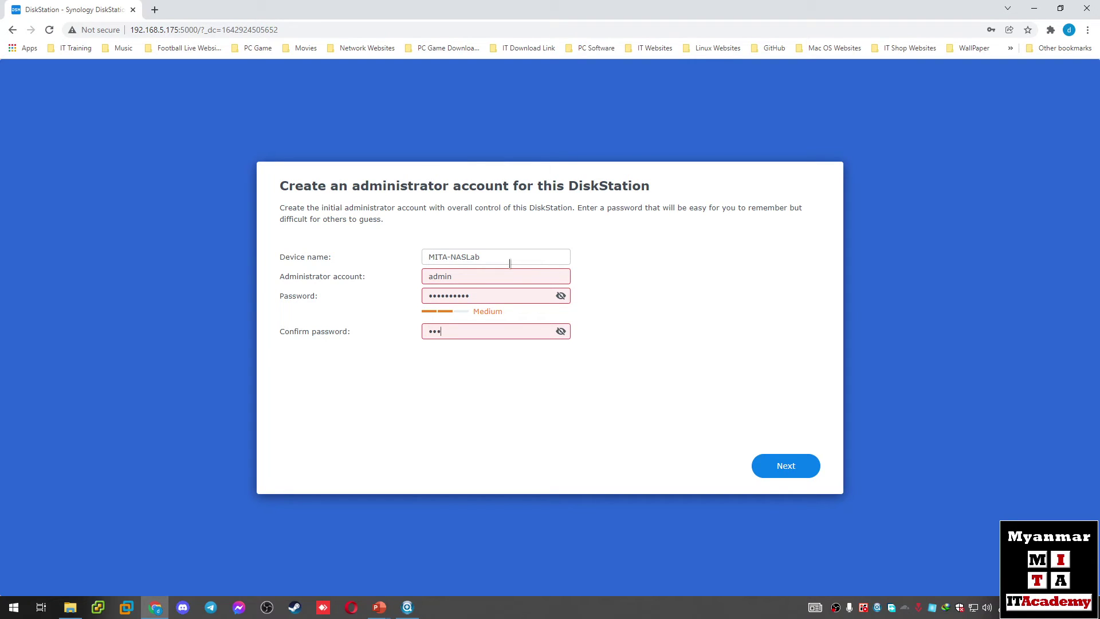
{"action": "type", "text": "••"}
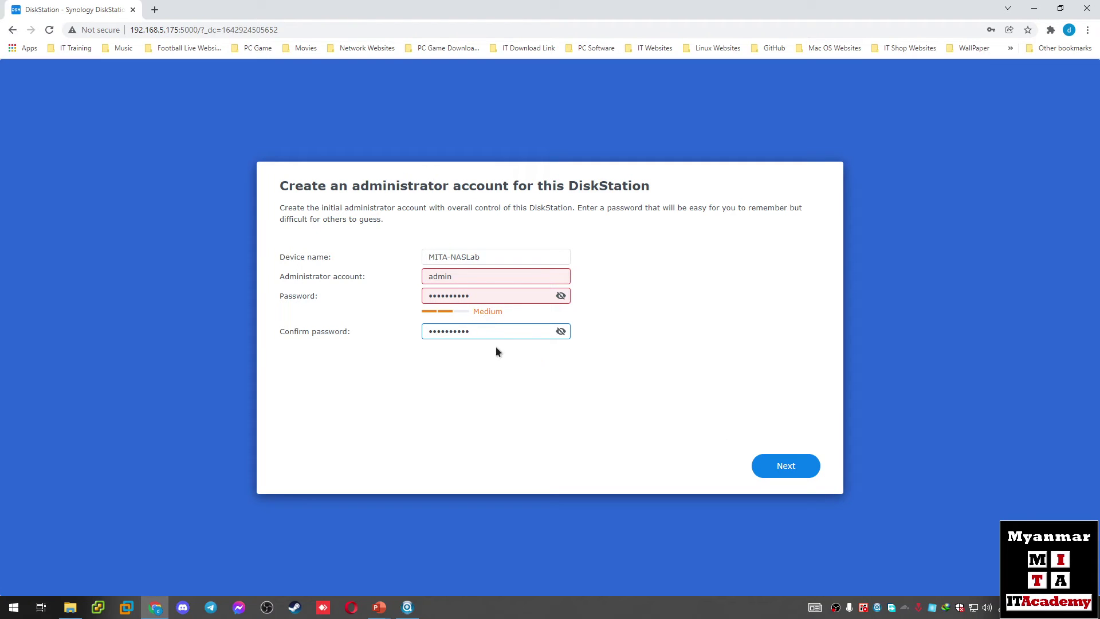
Step: Replace the rejected weak password with a new one containing mixed-case letters
{"action": "left_click", "coordinate": [781, 475]}
{"action": "mouse_move", "coordinate": [481, 298]}
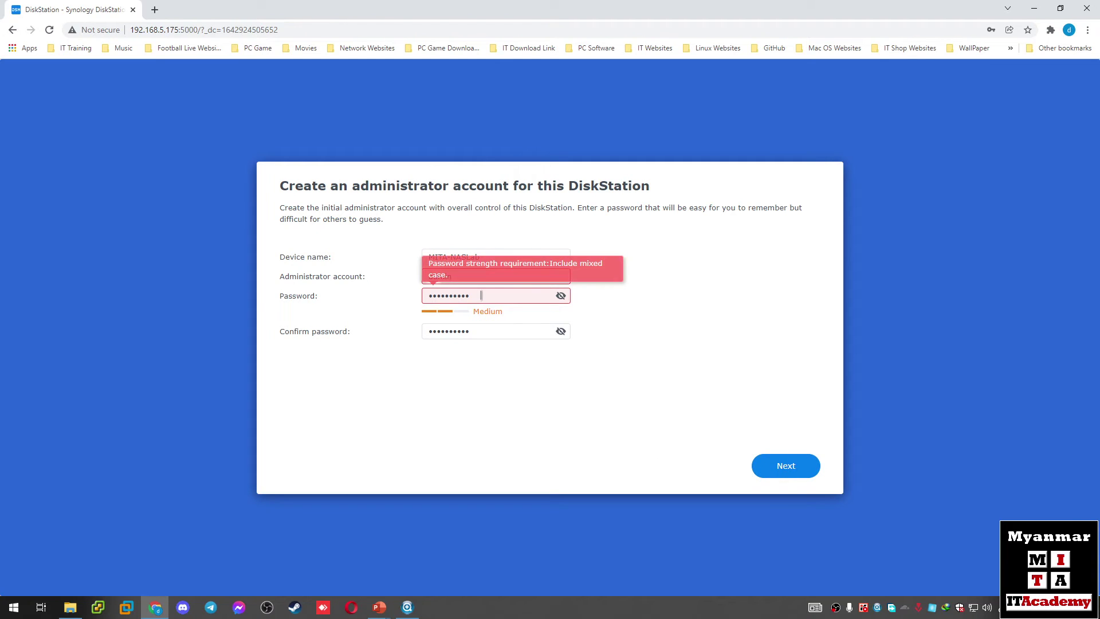
{"action": "left_click_drag", "start_coordinate": [482, 296], "coordinate": [247, 294]}
{"action": "type", "text": "*******"}
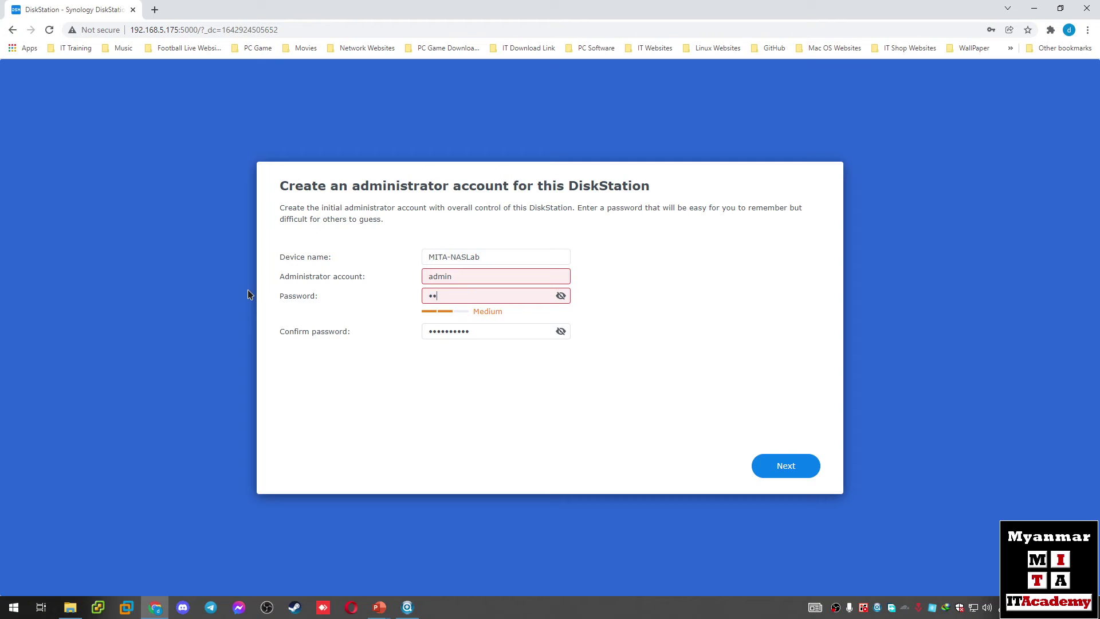
{"action": "type", "text": "***"}
{"action": "key", "text": "BackSpace"}
{"action": "key", "text": "BackSpace"}
{"action": "key", "text": "BackSpace"}
{"action": "key", "text": "BackSpace"}
{"action": "key", "text": "BackSpace"}
{"action": "key", "text": "BackSpace"}
{"action": "key", "text": "BackSpace"}
{"action": "key", "text": "BackSpace"}
{"action": "key", "text": "BackSpace"}
{"action": "key", "text": "BackSpace"}
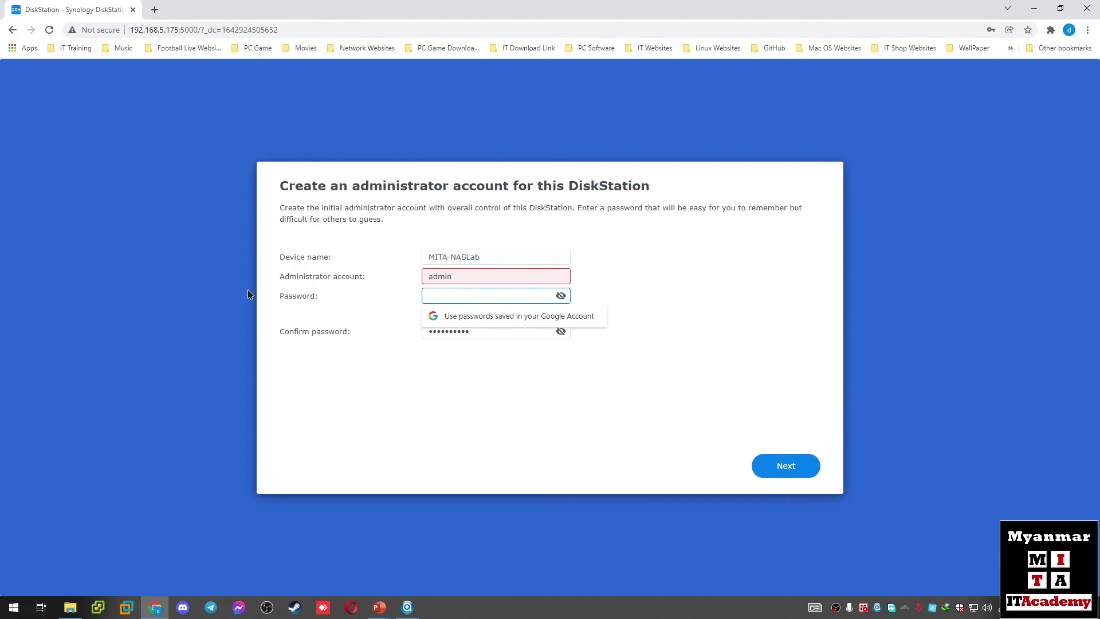
{"action": "type", "text": "*******"}
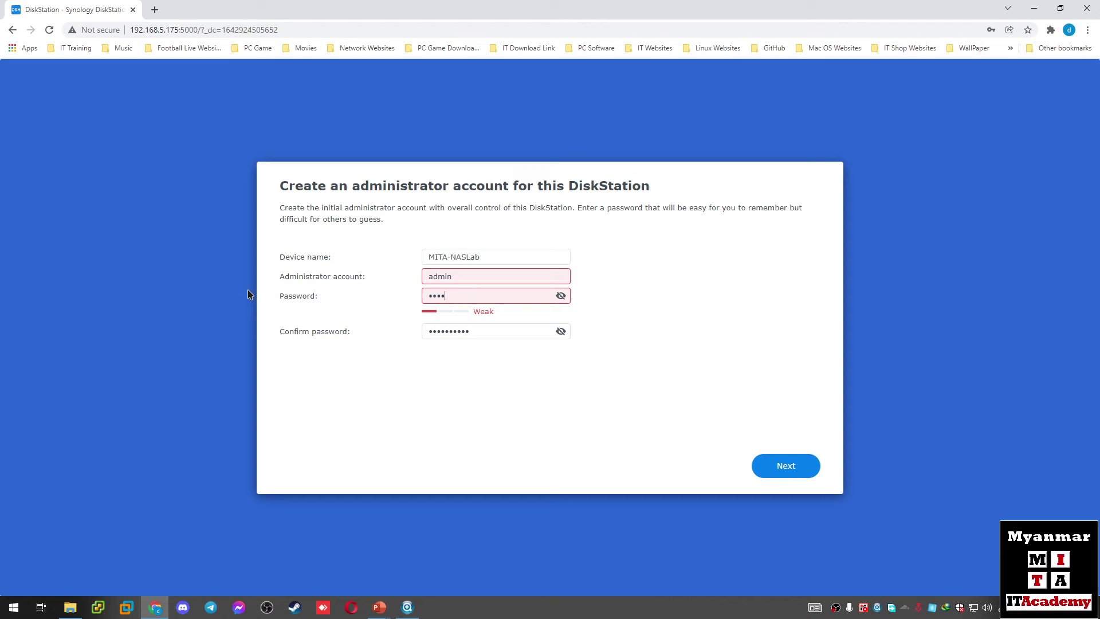
{"action": "type", "text": "***"}
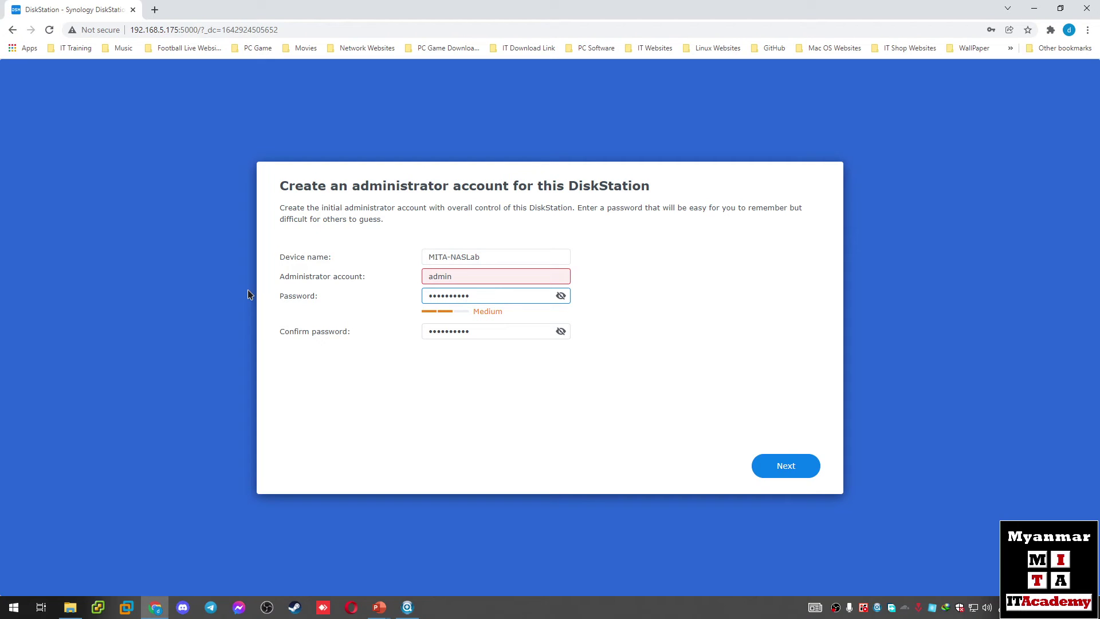
Step: Rename the administrator account, re-enter the confirmation password, and submit the account details
{"action": "left_click", "coordinate": [433, 276]}
{"action": "key", "text": "BackSpace"}
{"action": "type", "text": "A"}
{"action": "double_click", "coordinate": [496, 335]}
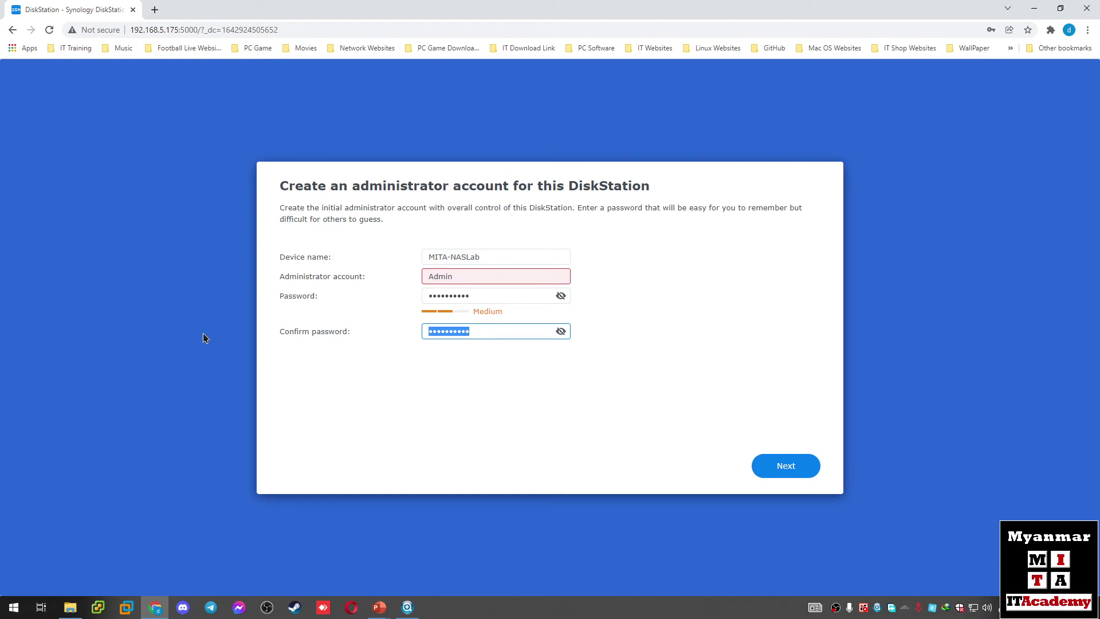
{"action": "type", "text": "•••••••"}
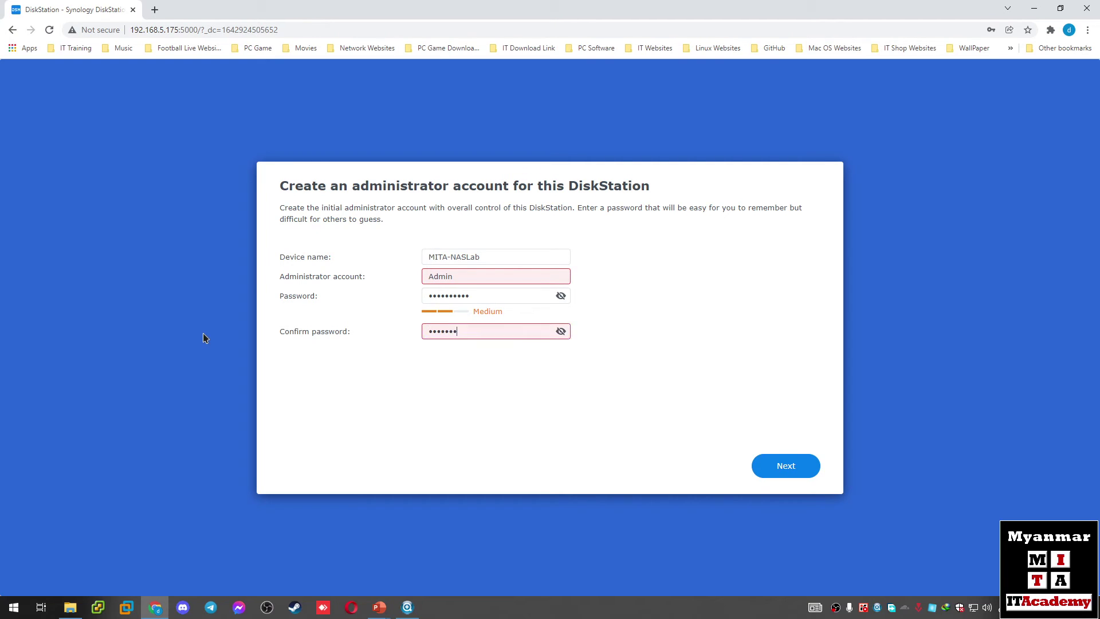
{"action": "type", "text": "•••"}
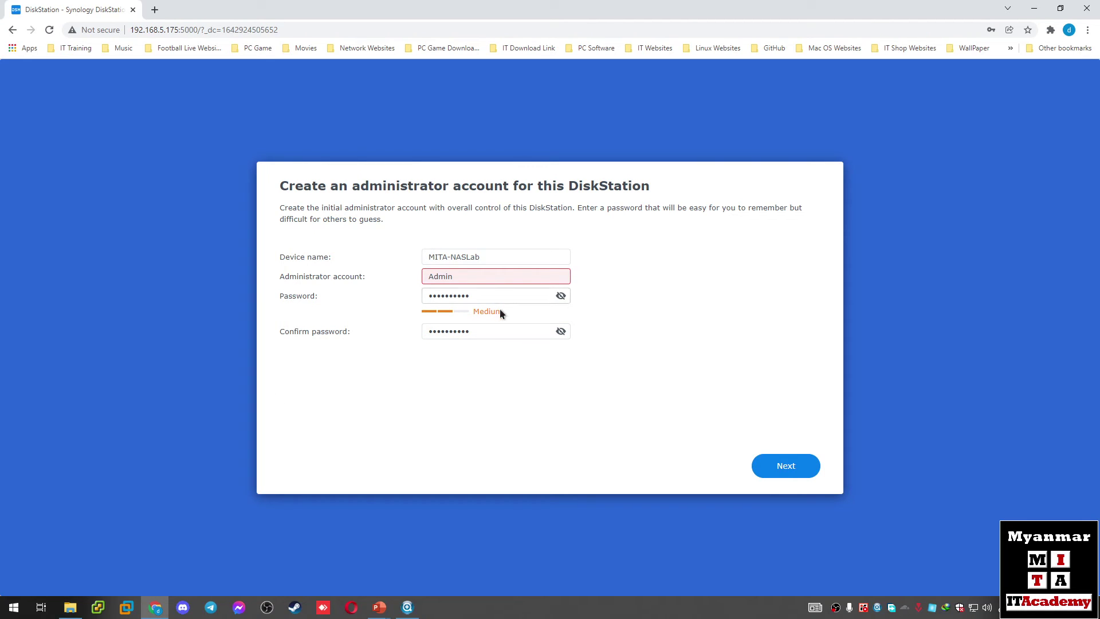
{"action": "left_click_drag", "start_coordinate": [484, 279], "coordinate": [339, 283]}
{"action": "type", "text": "MrGamer"}
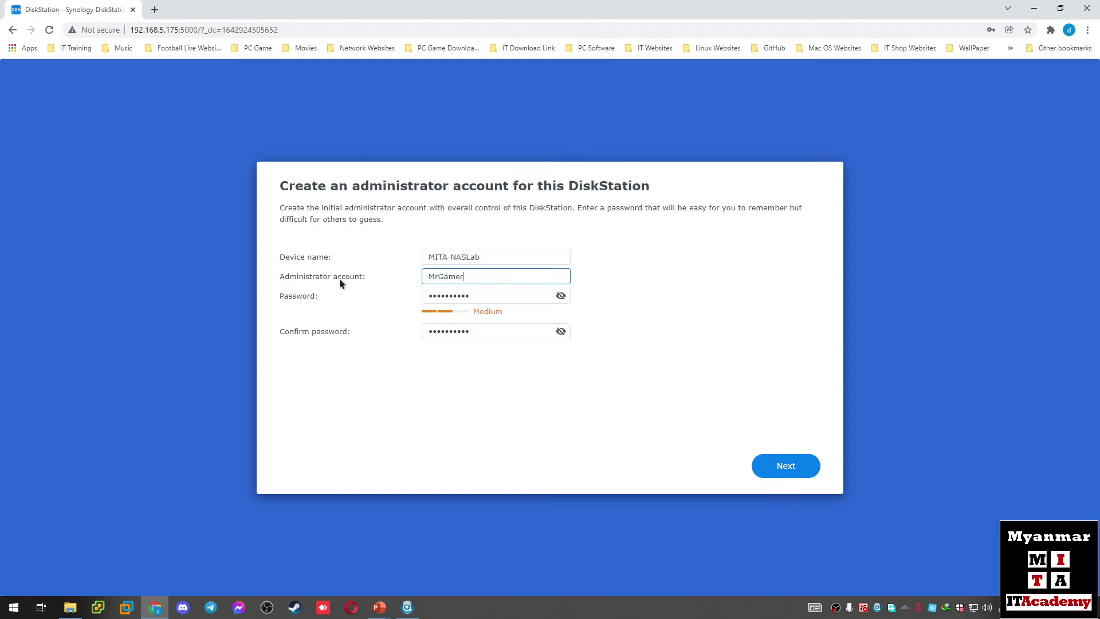
{"action": "left_click", "coordinate": [572, 412]}
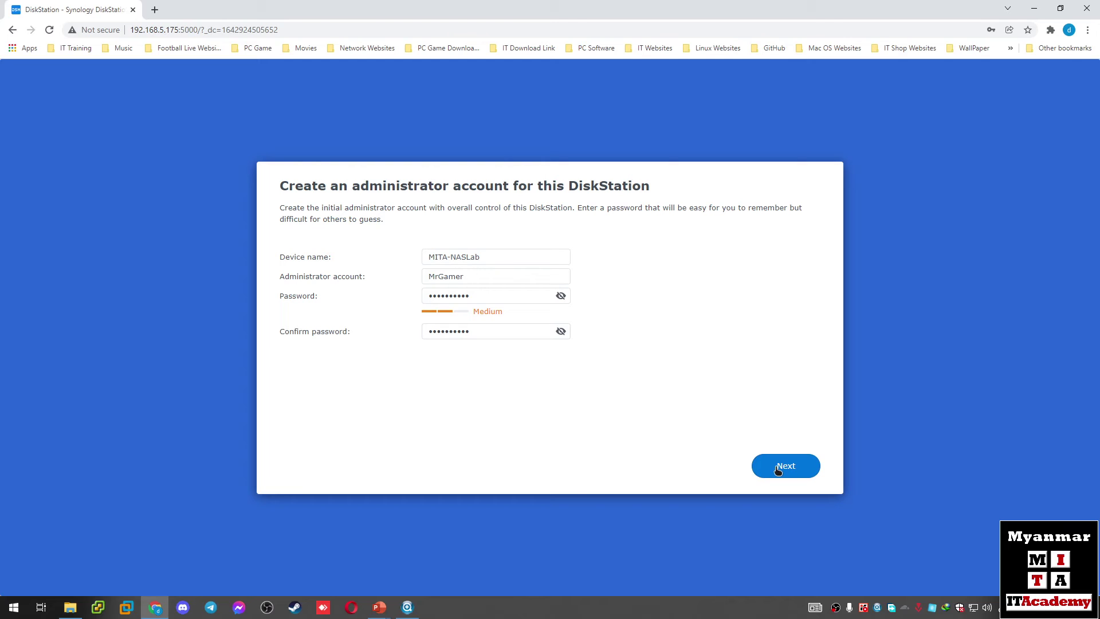
{"action": "left_click", "coordinate": [779, 467]}
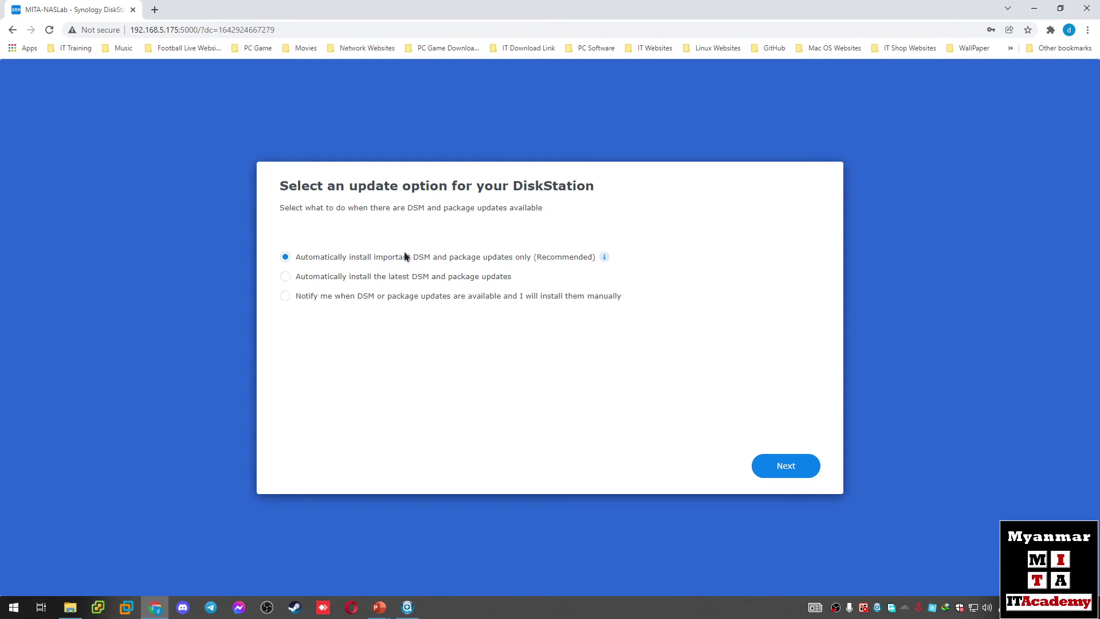
Step: Choose to be notified of DSM and package updates and install them manually
{"action": "left_click", "coordinate": [285, 297]}
{"action": "left_click", "coordinate": [790, 472]}
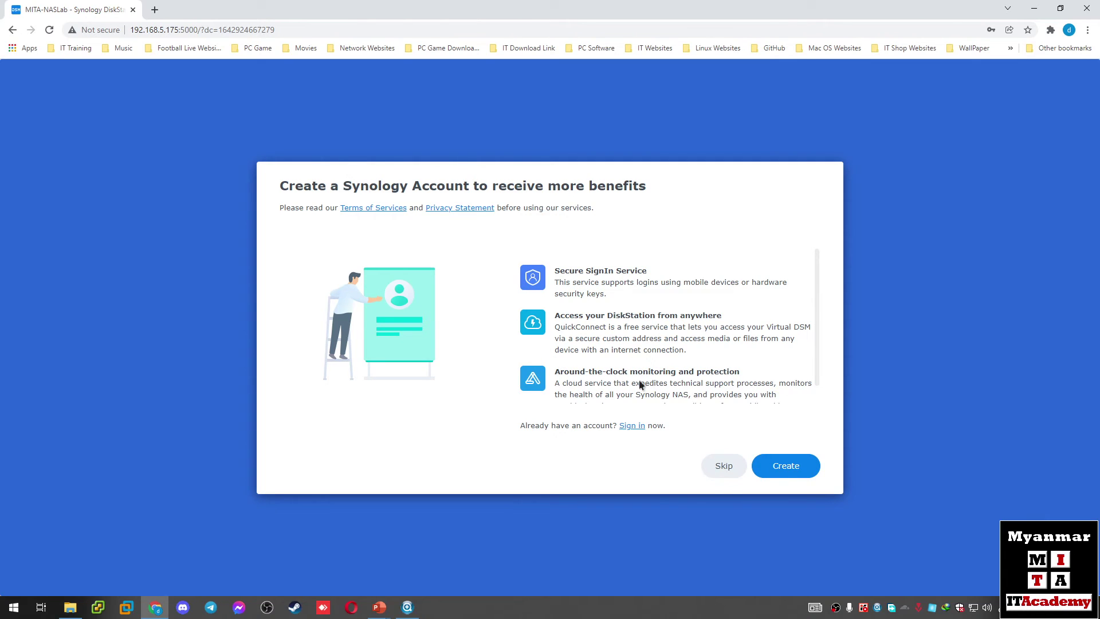
Step: Skip the Synology Account, agree to share device analytics, and submit
{"action": "left_click", "coordinate": [723, 466]}
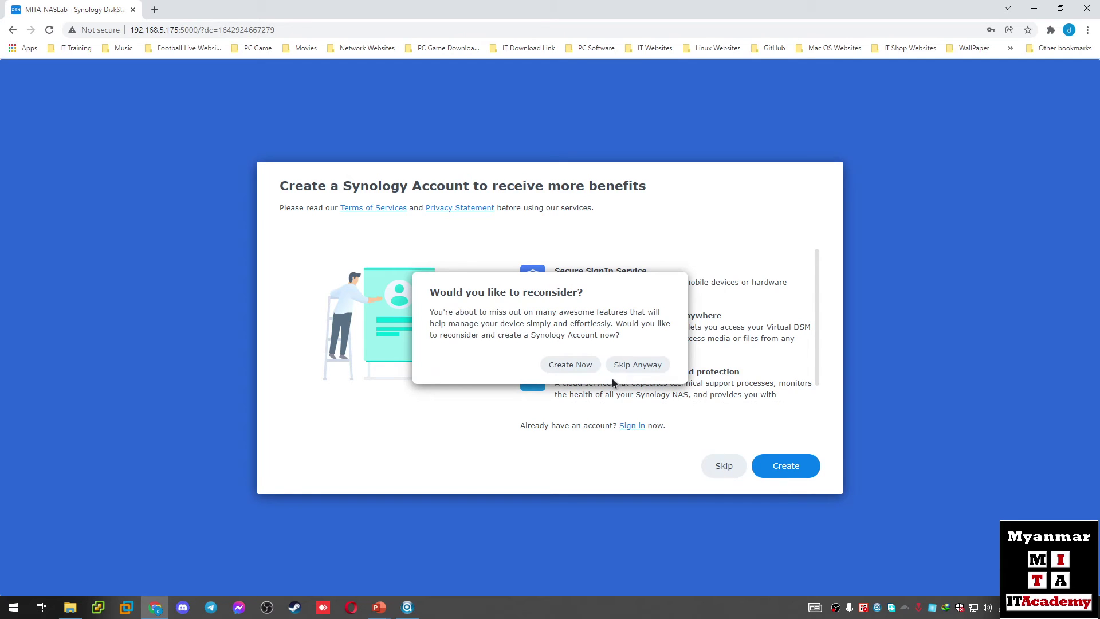
{"action": "left_click", "coordinate": [631, 369]}
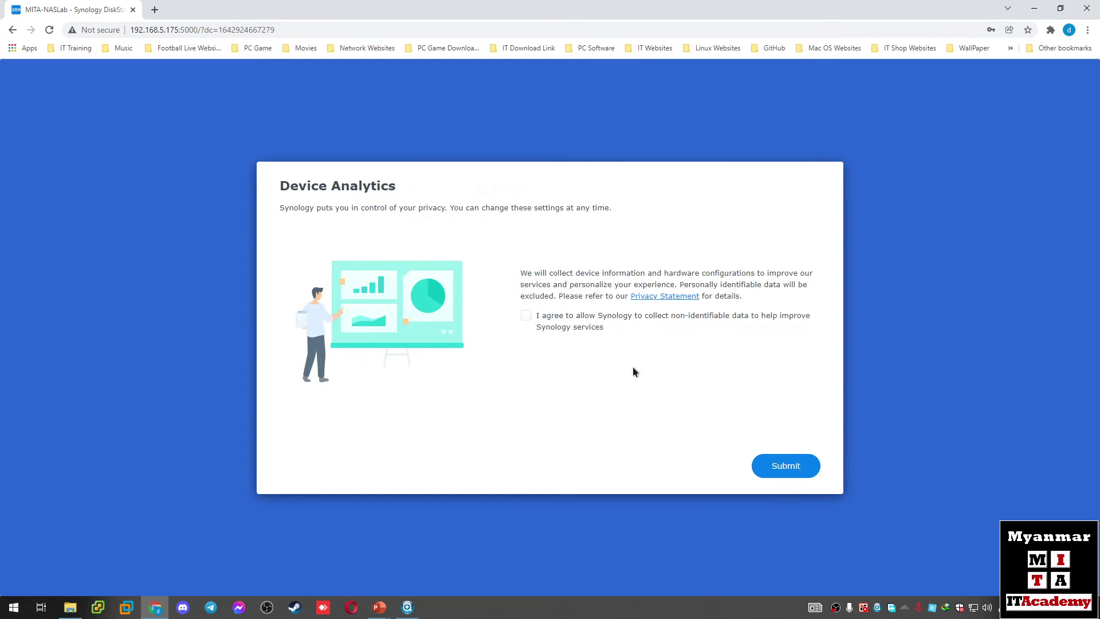
{"action": "left_click", "coordinate": [527, 316]}
{"action": "left_click", "coordinate": [782, 471]}
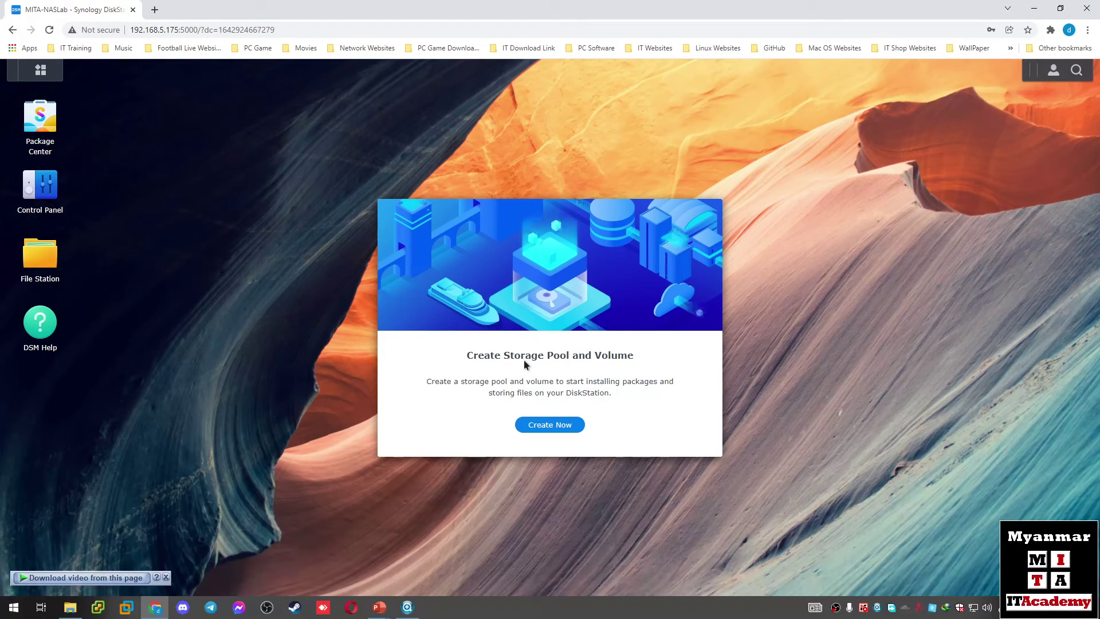
Step: Open Package Center and accept its terms of service
{"action": "left_click", "coordinate": [42, 125]}
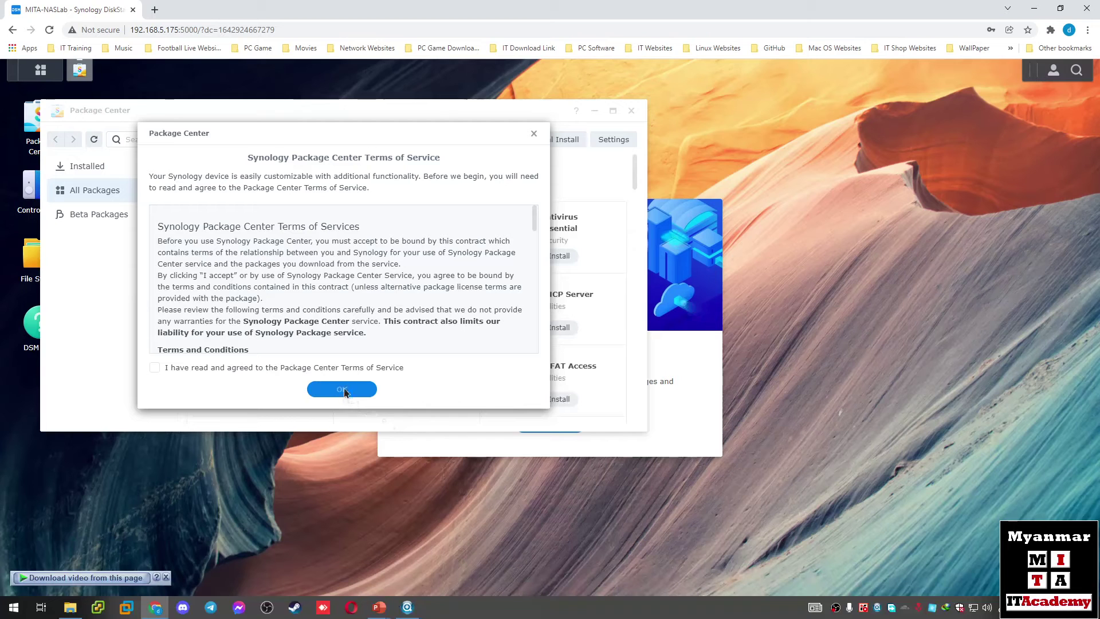
{"action": "left_click", "coordinate": [155, 368]}
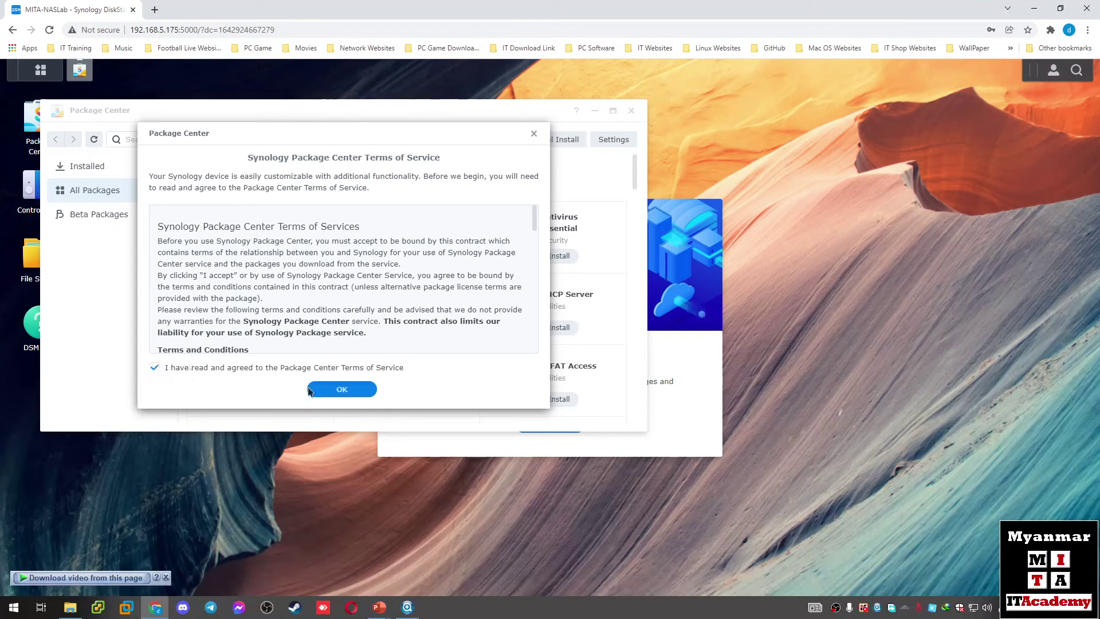
{"action": "left_click", "coordinate": [342, 389]}
Step: Maximize Package Center and view the Installed list, including the Active Insight update
{"action": "left_click_drag", "start_coordinate": [369, 107], "coordinate": [536, 138]}
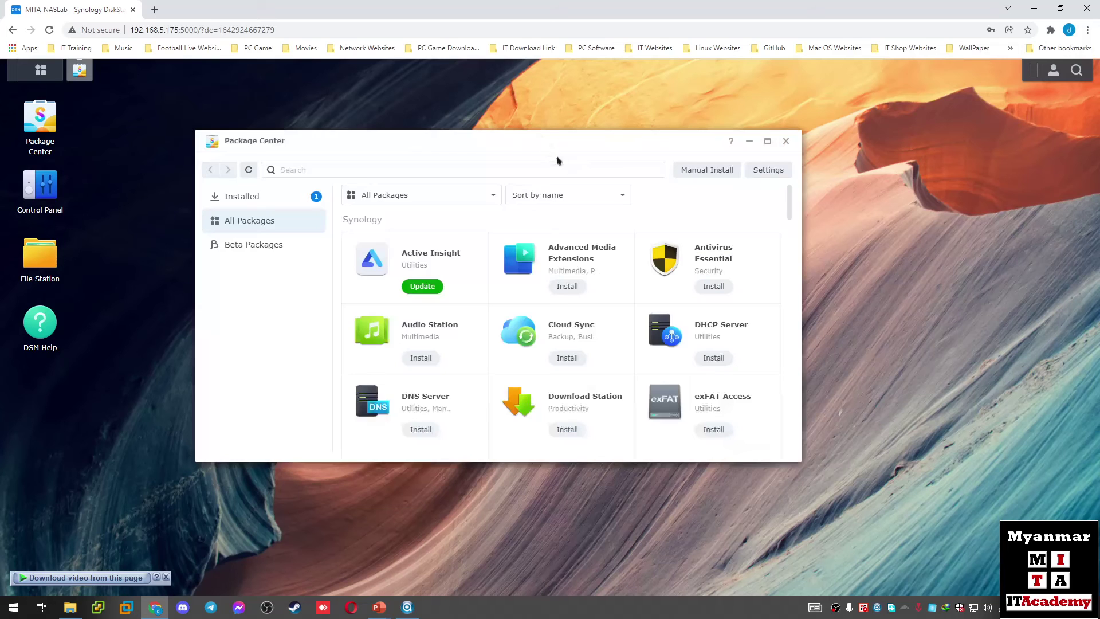
{"action": "left_click", "coordinate": [769, 143]}
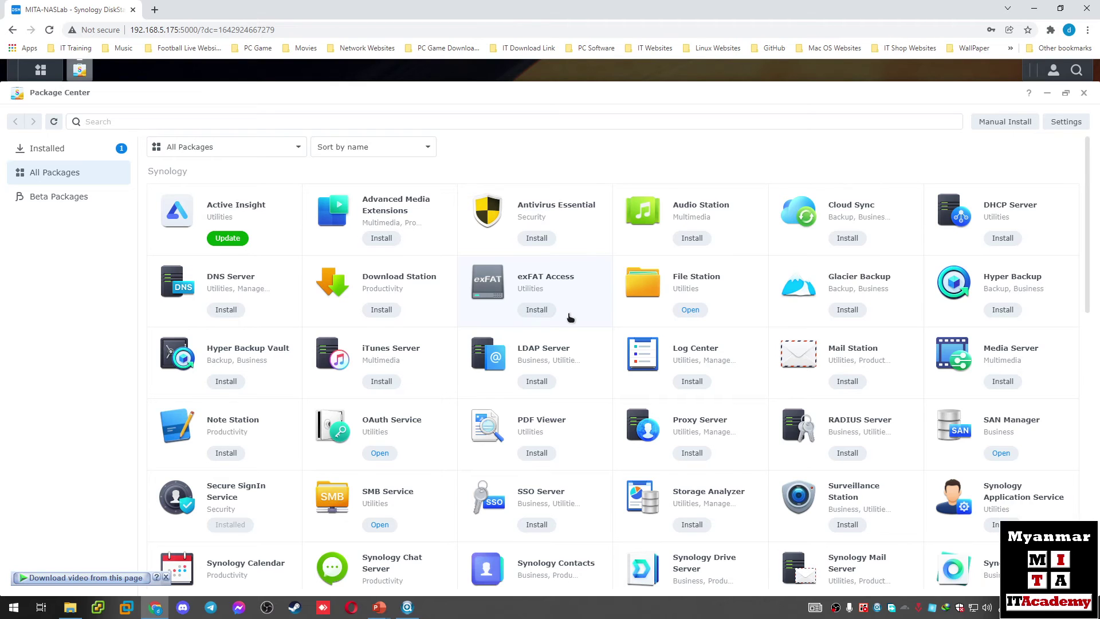
{"action": "scroll", "coordinate": [569, 315], "scroll_direction": "down", "scroll_amount": 3}
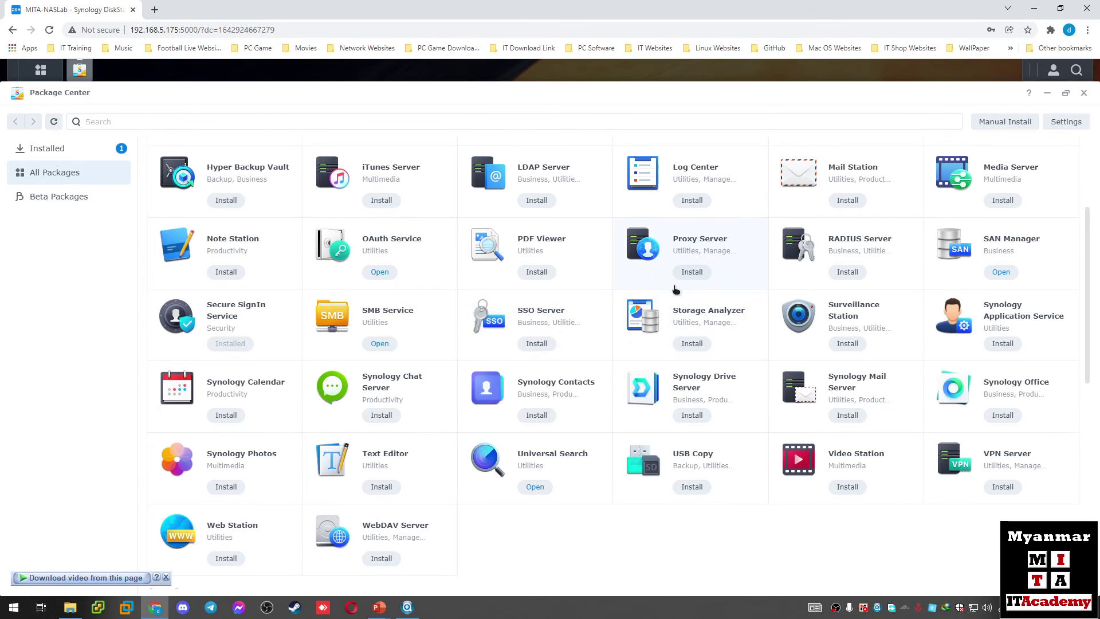
{"action": "scroll", "coordinate": [676, 289], "scroll_direction": "up", "scroll_amount": 2}
{"action": "scroll", "coordinate": [267, 286], "scroll_direction": "down", "scroll_amount": 4}
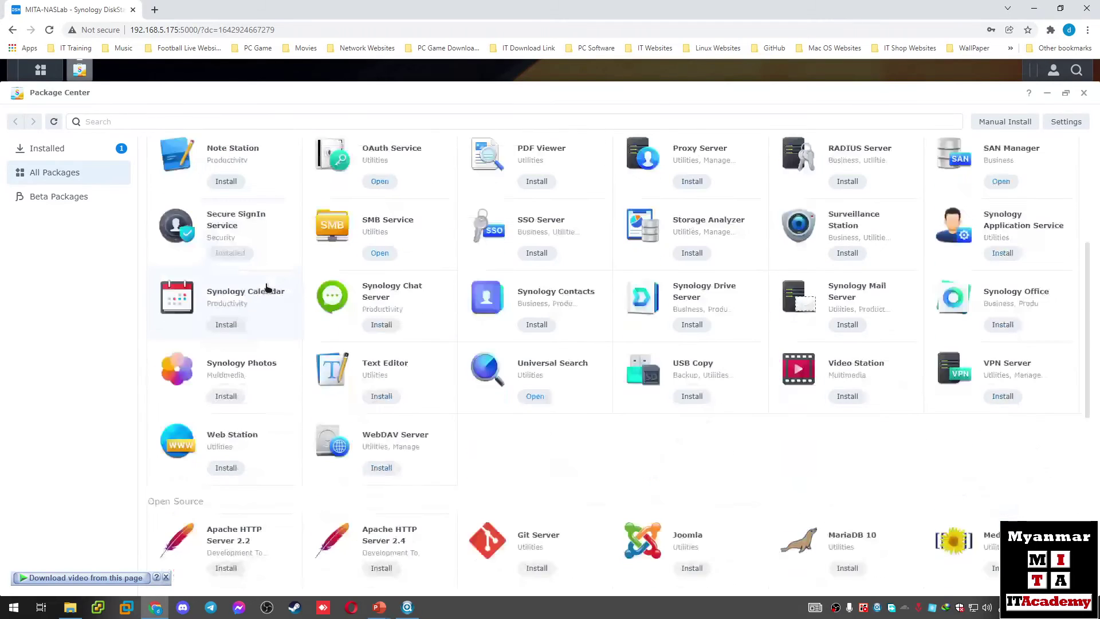
{"action": "scroll", "coordinate": [266, 287], "scroll_direction": "down", "scroll_amount": 6}
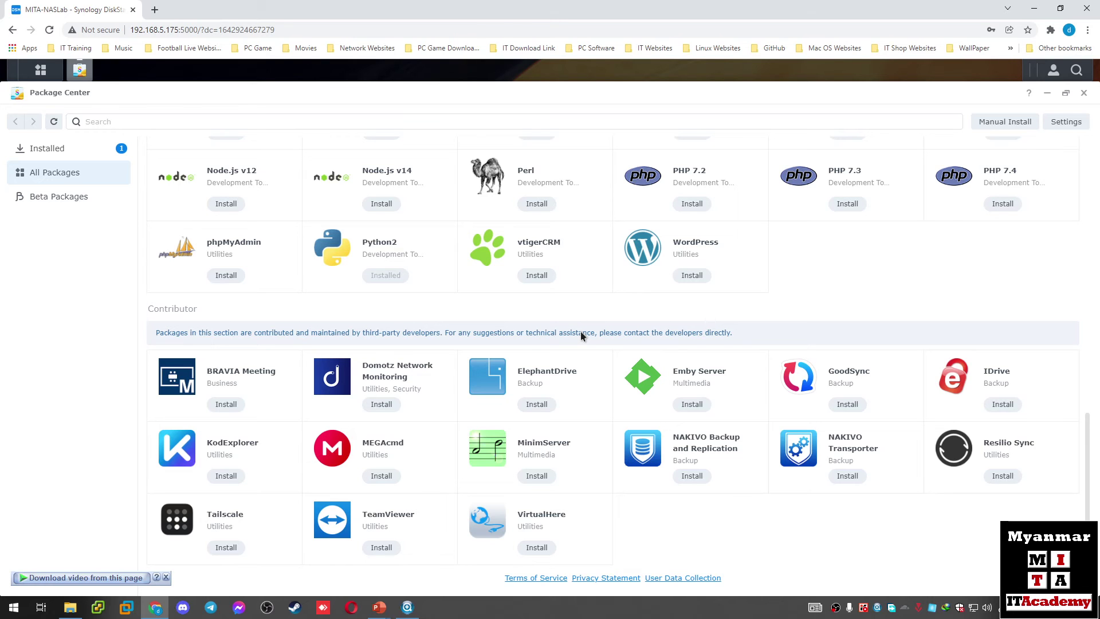
{"action": "scroll", "coordinate": [581, 335], "scroll_direction": "up", "scroll_amount": 5}
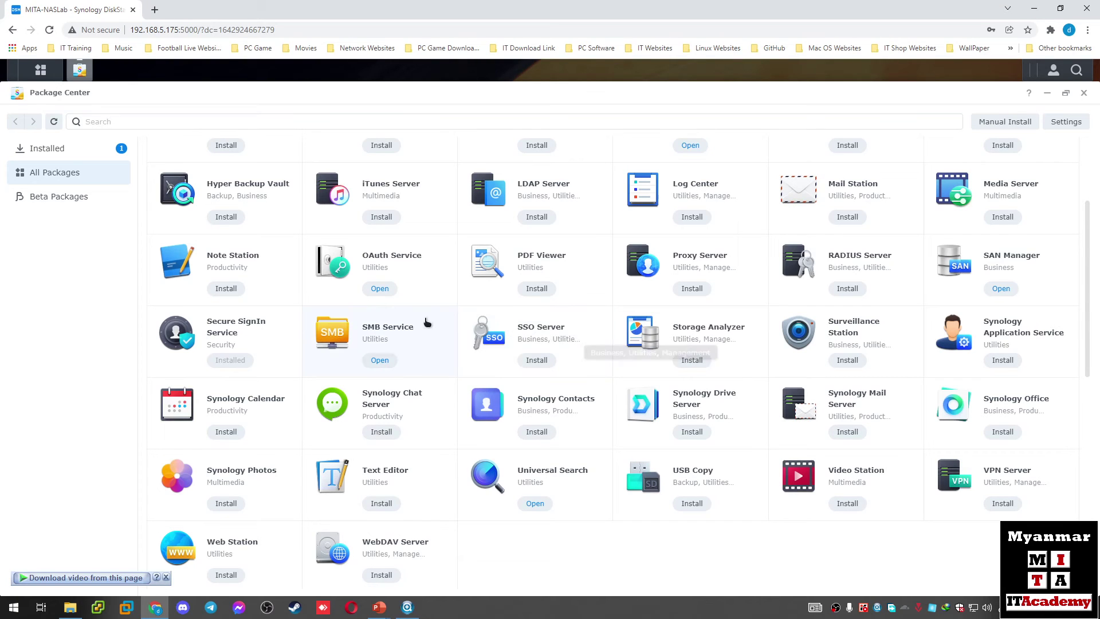
{"action": "left_click", "coordinate": [51, 150]}
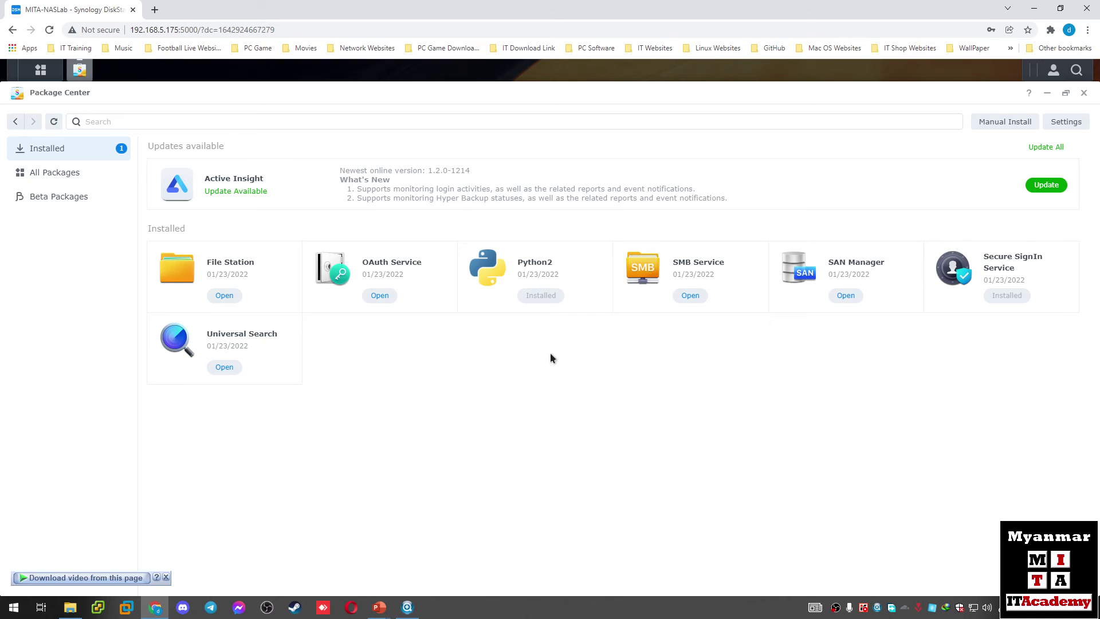
Step: Check File Station's package details, scroll through All Packages, and open the Main Menu
{"action": "left_click", "coordinate": [239, 268]}
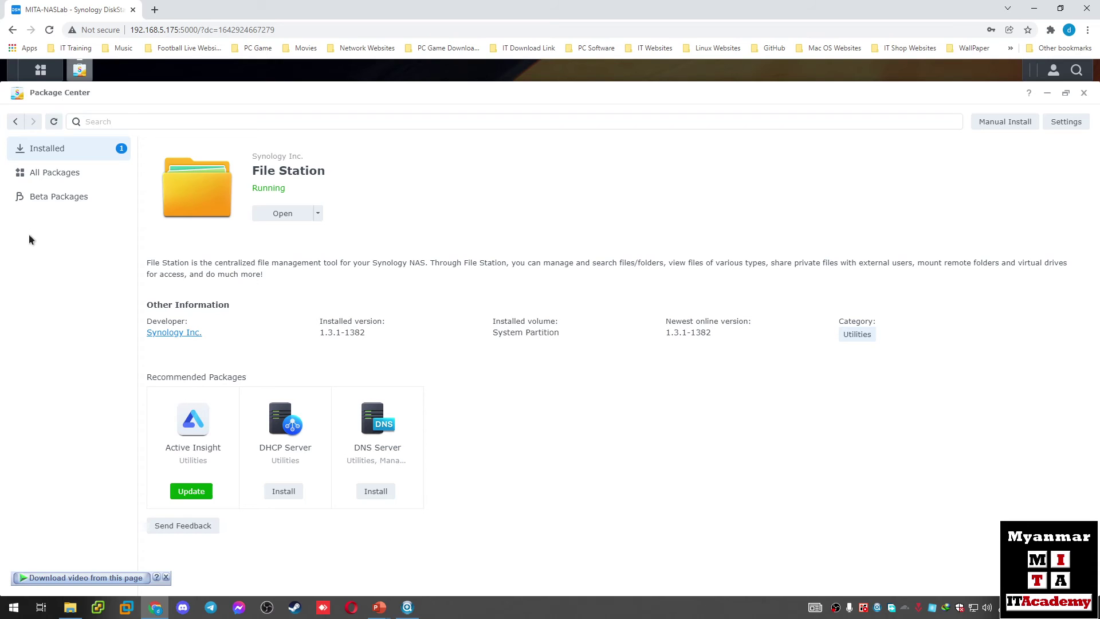
{"action": "left_click", "coordinate": [69, 176]}
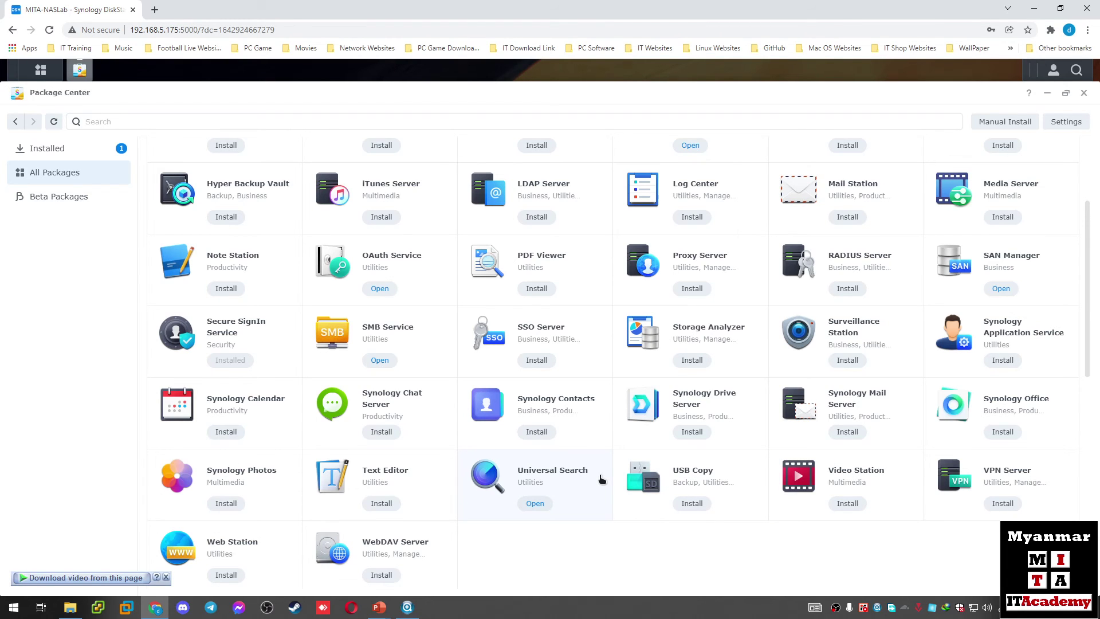
{"action": "scroll", "coordinate": [601, 479], "scroll_direction": "up", "scroll_amount": 3}
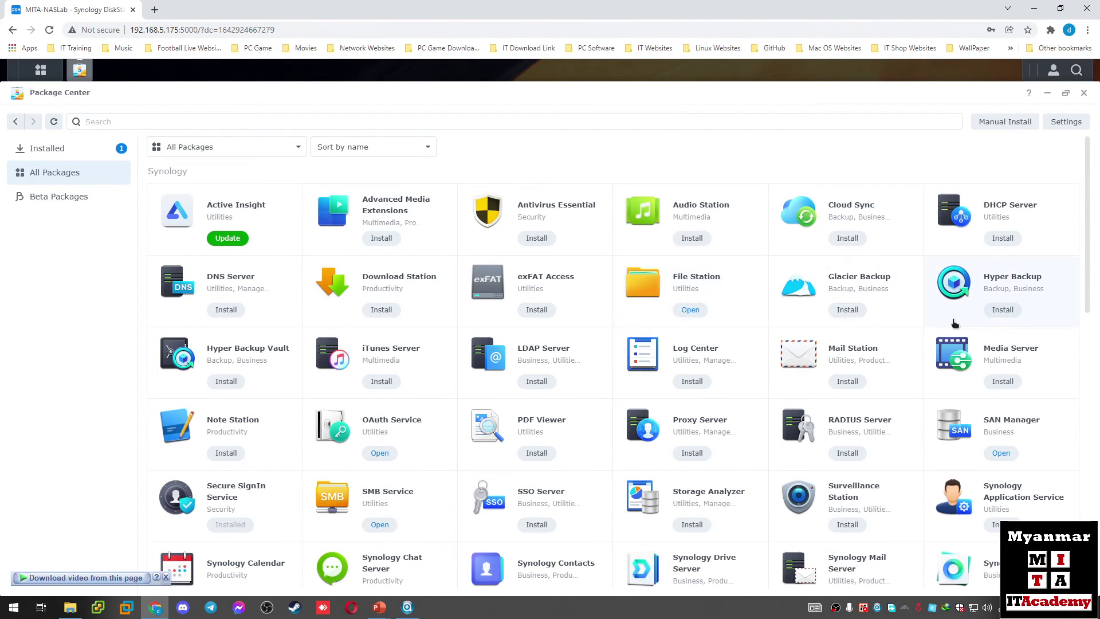
{"action": "scroll", "coordinate": [814, 381], "scroll_direction": "down", "scroll_amount": 3}
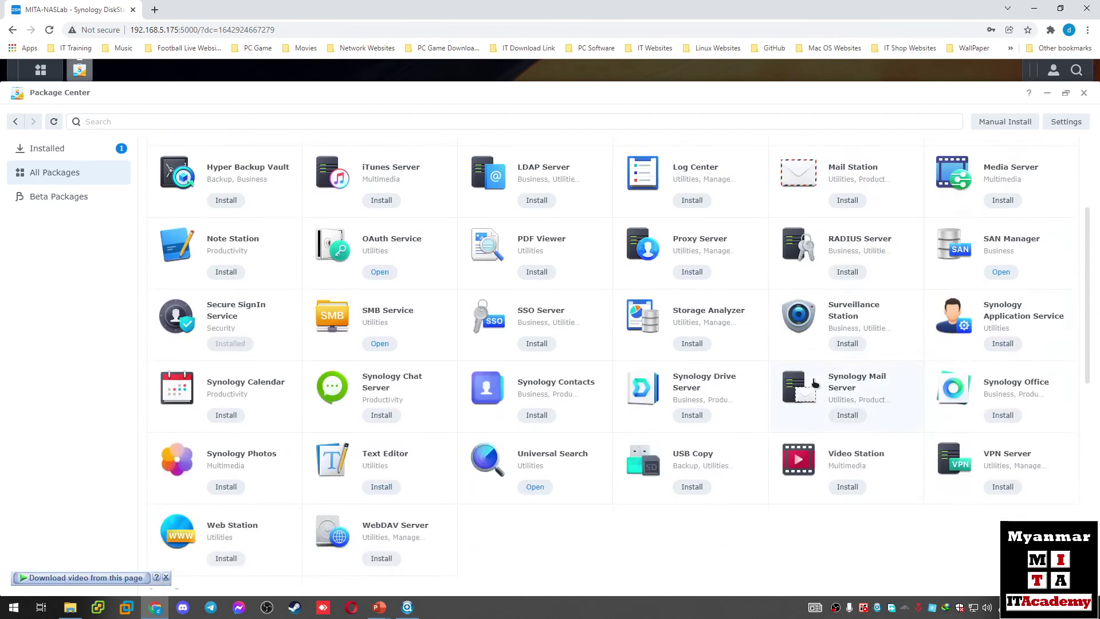
{"action": "scroll", "coordinate": [814, 382], "scroll_direction": "down", "scroll_amount": 6}
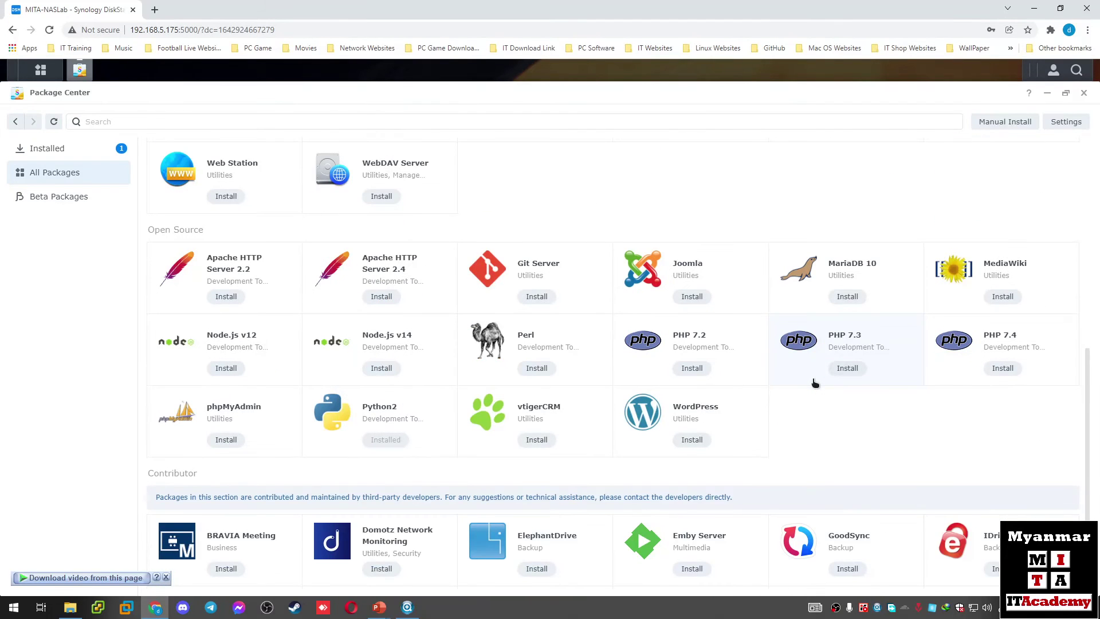
{"action": "scroll", "coordinate": [814, 381], "scroll_direction": "down", "scroll_amount": 1}
{"action": "scroll", "coordinate": [813, 378], "scroll_direction": "up", "scroll_amount": 1}
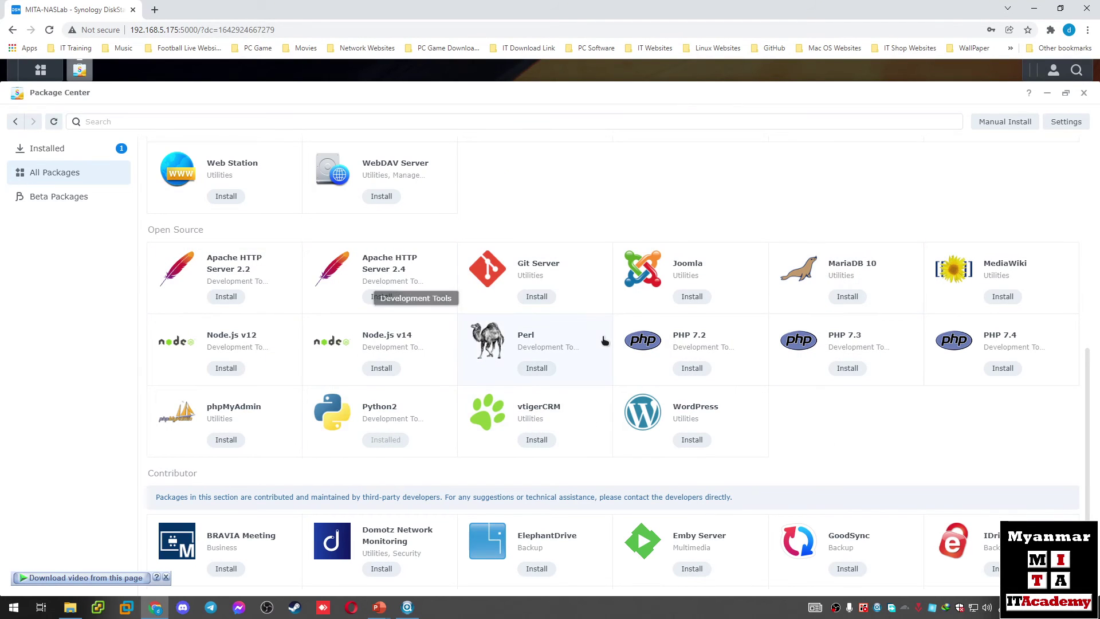
{"action": "scroll", "coordinate": [605, 341], "scroll_direction": "down", "scroll_amount": 3}
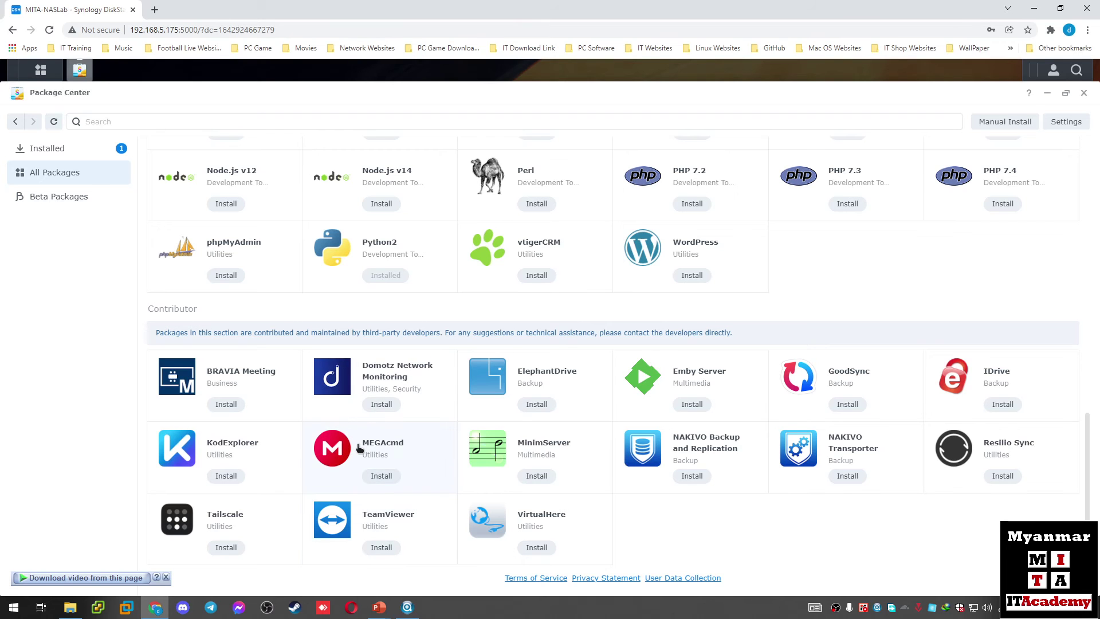
{"action": "scroll", "coordinate": [664, 451], "scroll_direction": "up", "scroll_amount": 15}
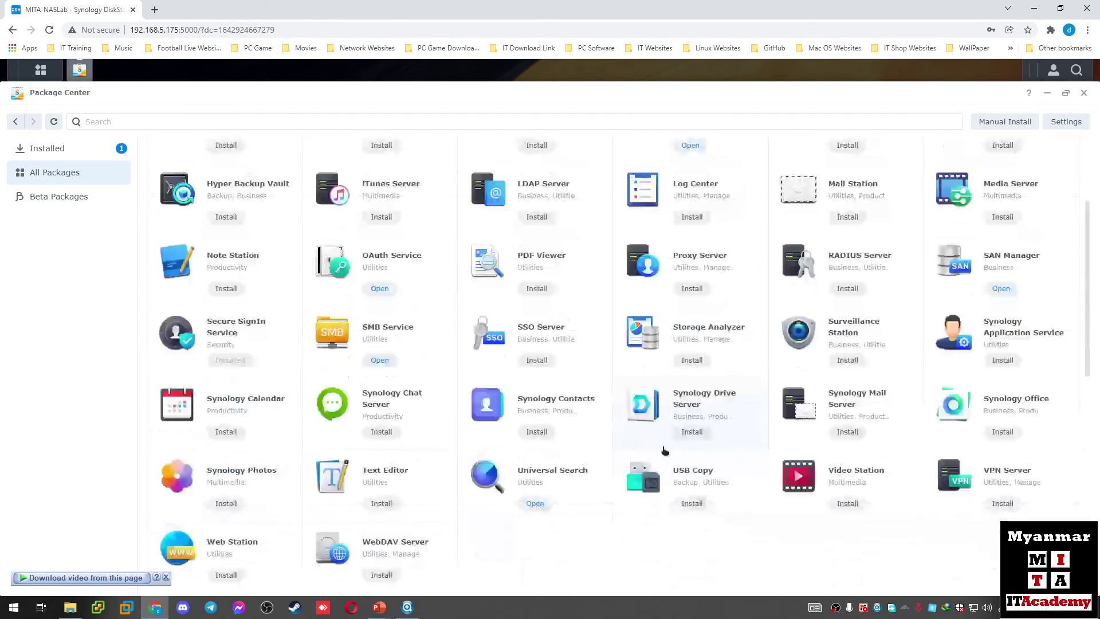
{"action": "left_click", "coordinate": [38, 71]}
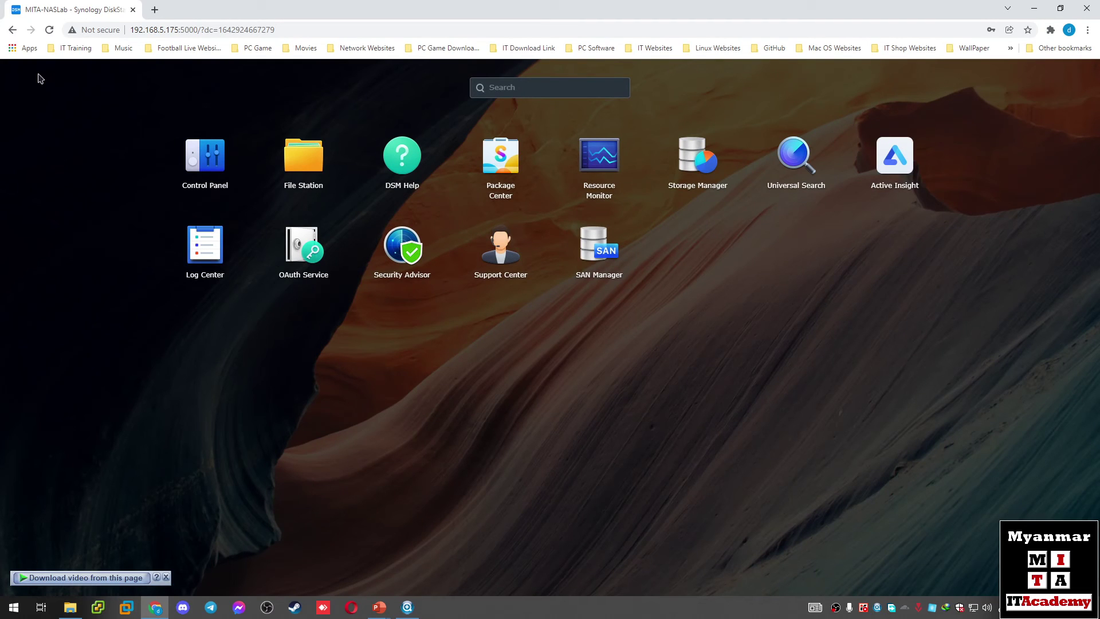
Step: Open Storage Manager and end its storage pool creation wizard
{"action": "left_click", "coordinate": [698, 157]}
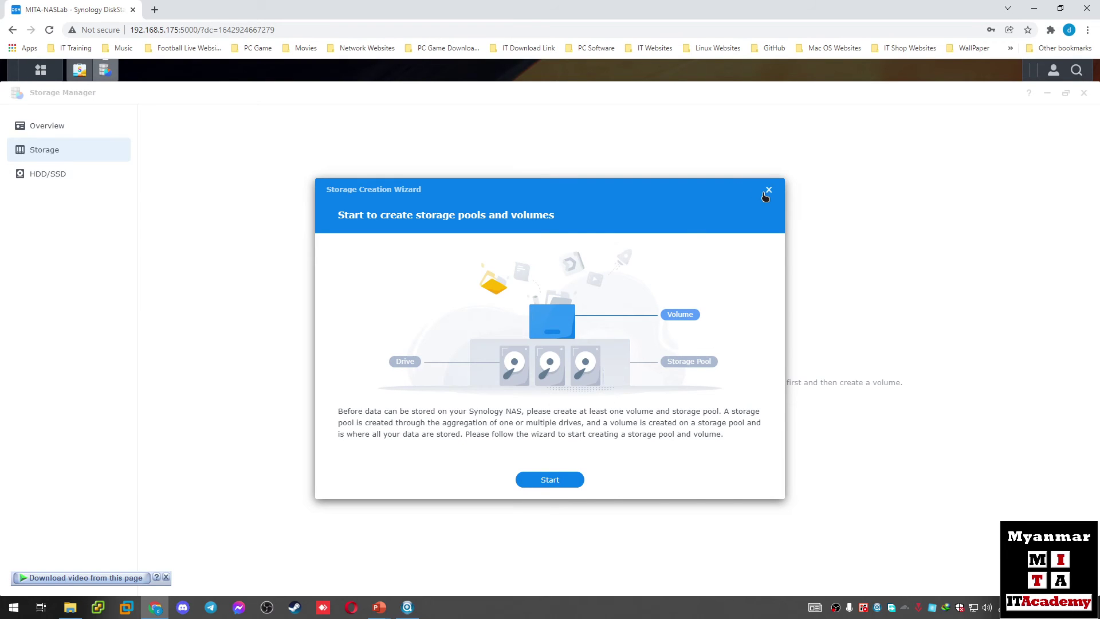
{"action": "left_click", "coordinate": [765, 194]}
{"action": "left_click", "coordinate": [582, 373]}
{"action": "left_click", "coordinate": [768, 190]}
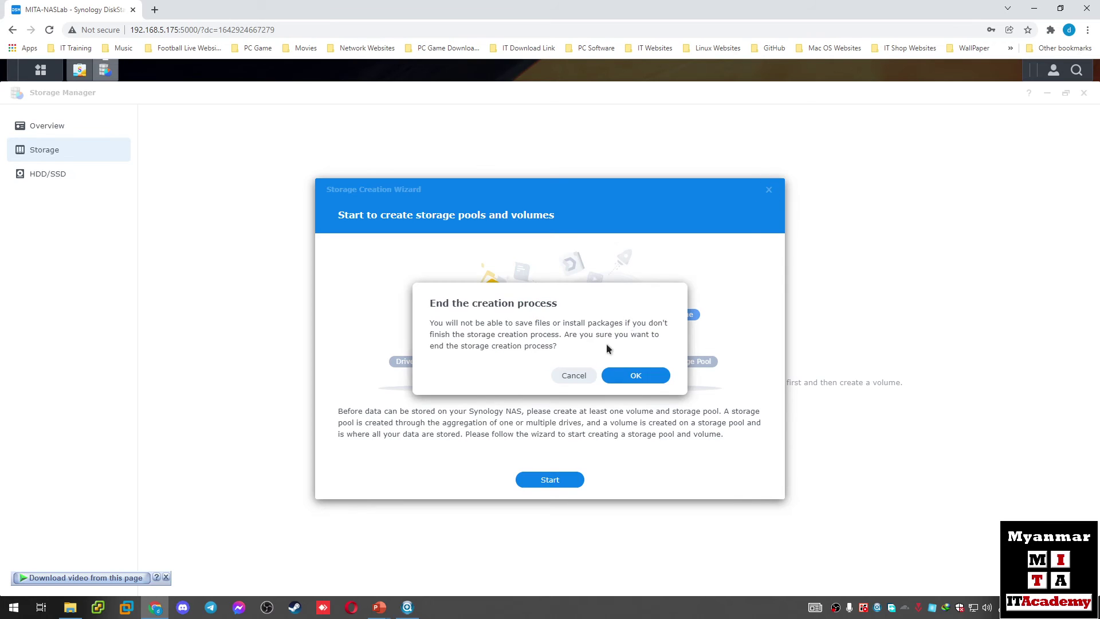
{"action": "left_click", "coordinate": [635, 374]}
Step: Review the HDD/SSD list, health Overview, and empty Storage pools page
{"action": "left_click", "coordinate": [45, 174]}
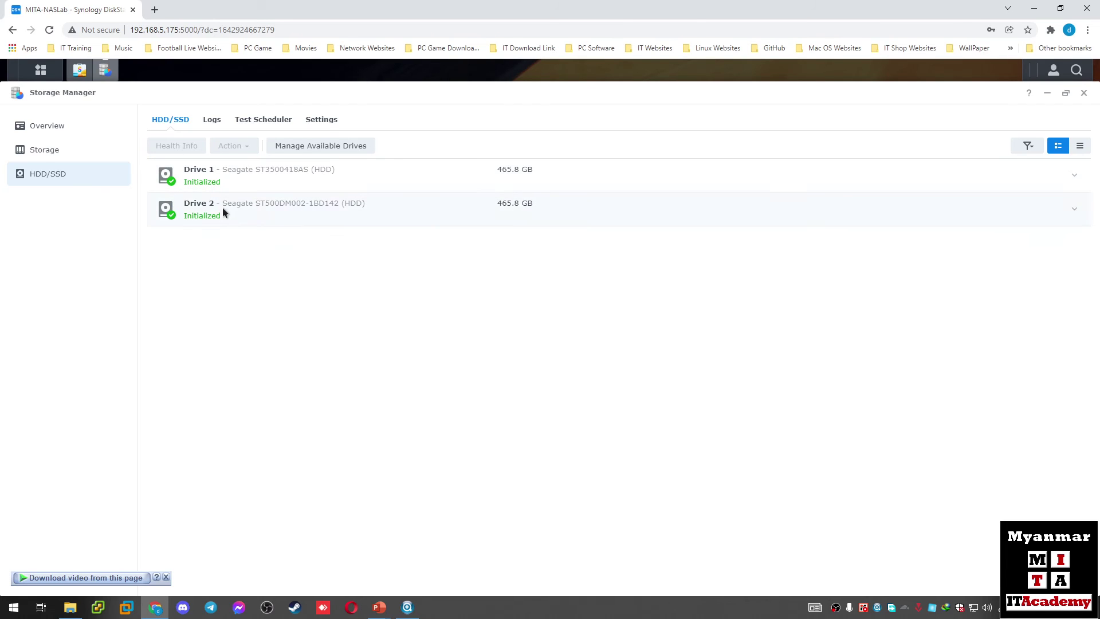
{"action": "left_click", "coordinate": [56, 128]}
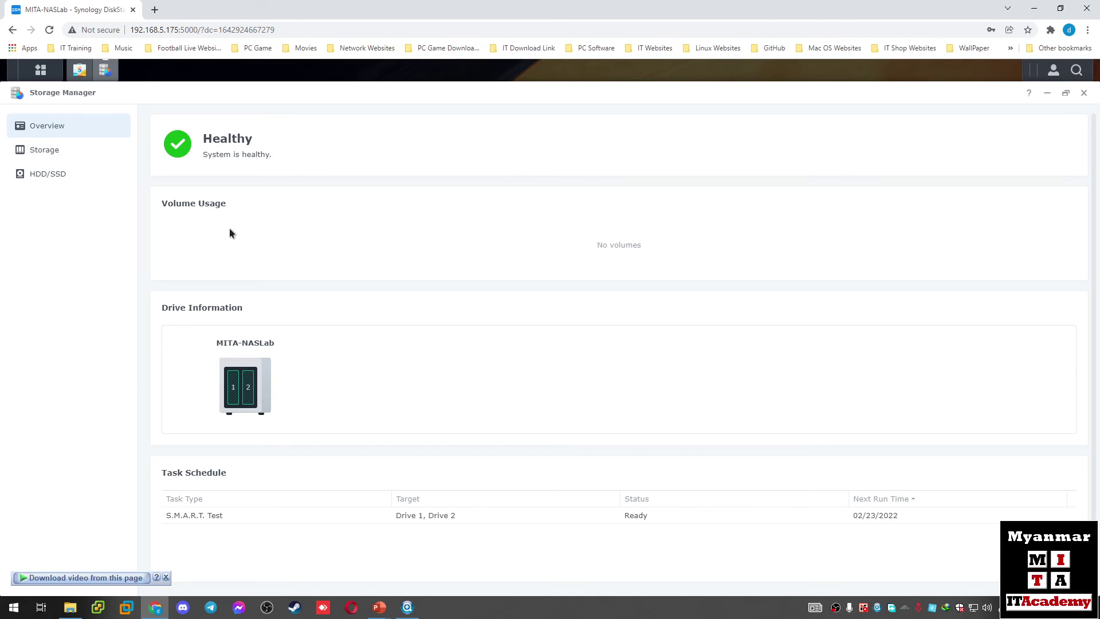
{"action": "left_click", "coordinate": [68, 152]}
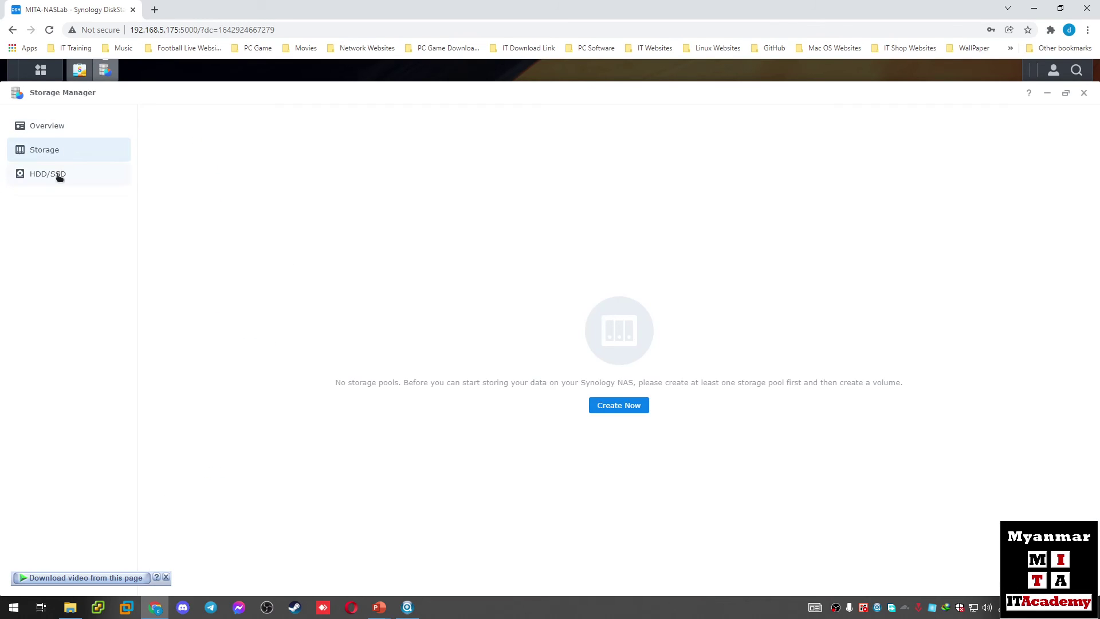
{"action": "left_click", "coordinate": [57, 175]}
{"action": "left_click", "coordinate": [51, 127]}
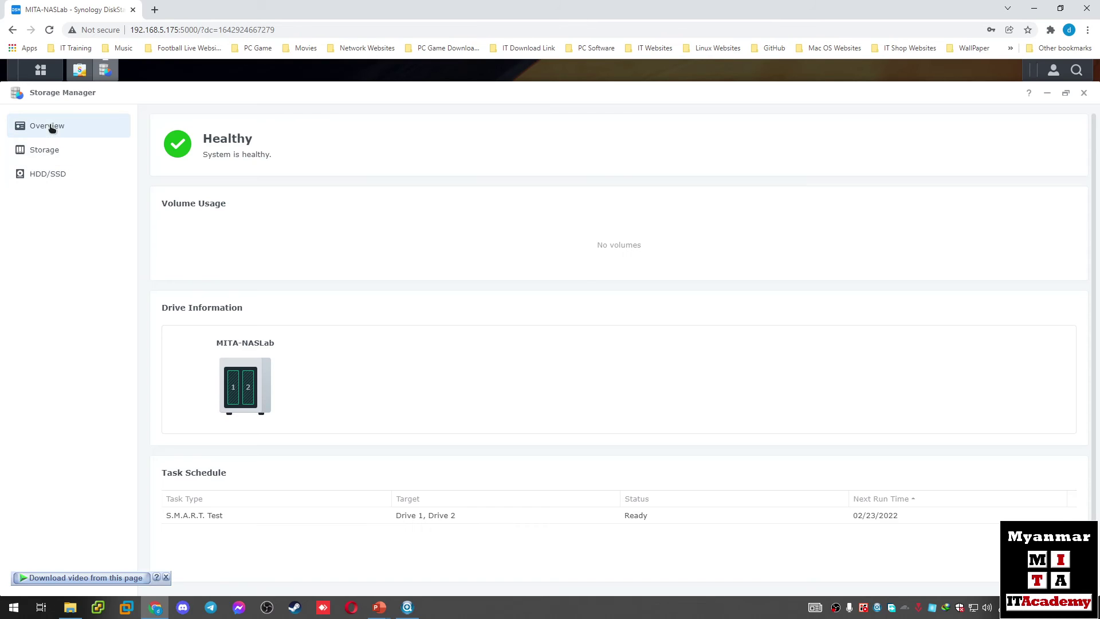
{"action": "left_click", "coordinate": [56, 149]}
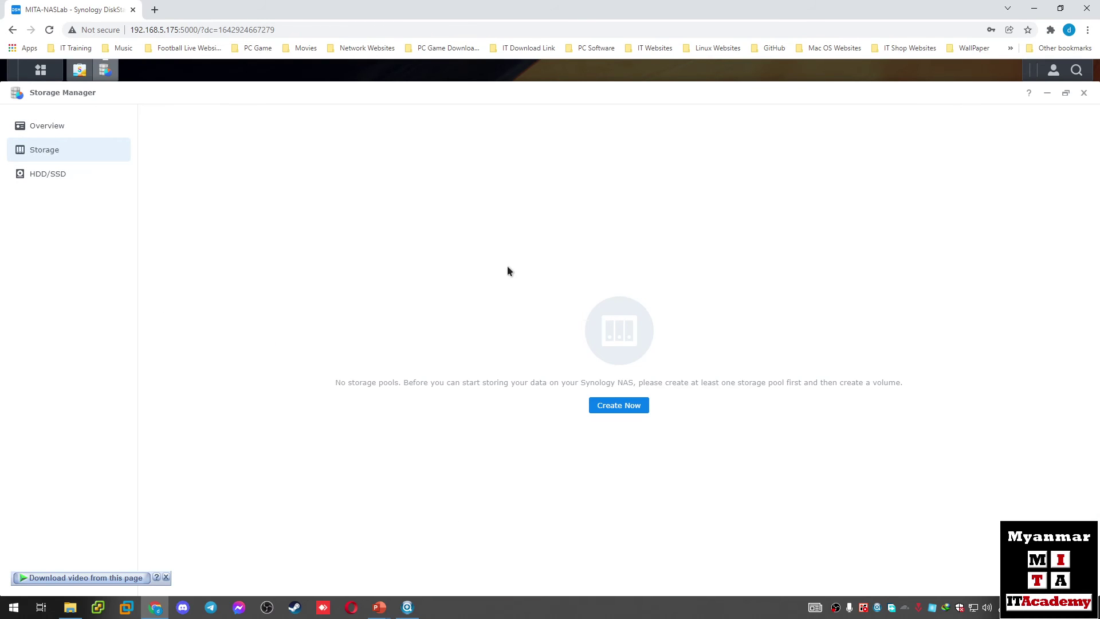
Step: Close Storage Manager and launch Control Panel from the Main Menu
{"action": "left_click", "coordinate": [1083, 94]}
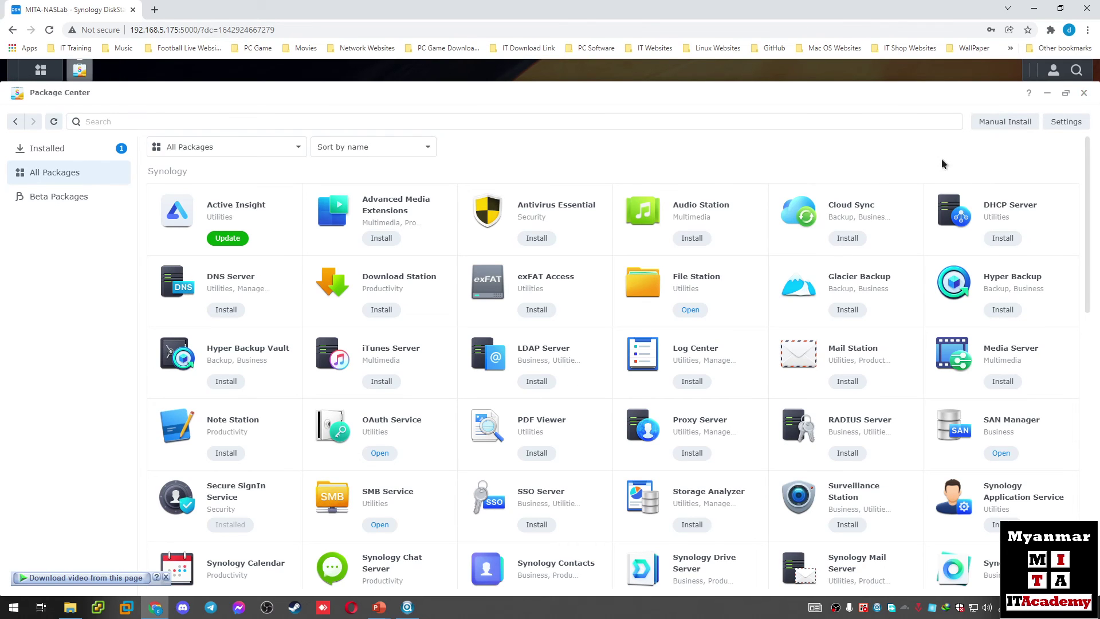
{"action": "left_click", "coordinate": [40, 69]}
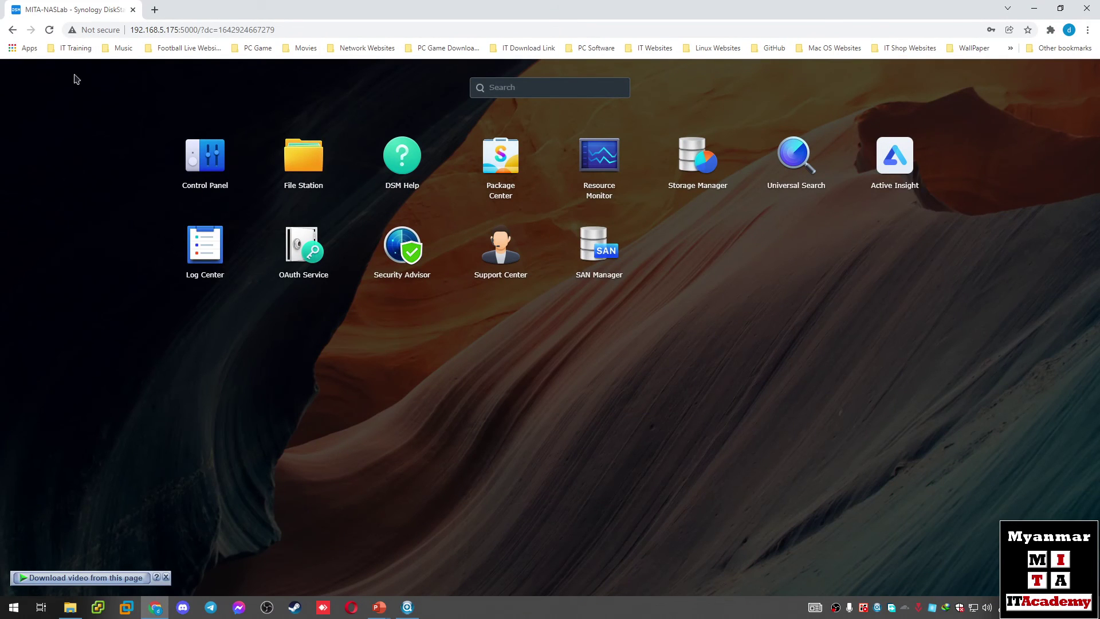
{"action": "left_click", "coordinate": [194, 166]}
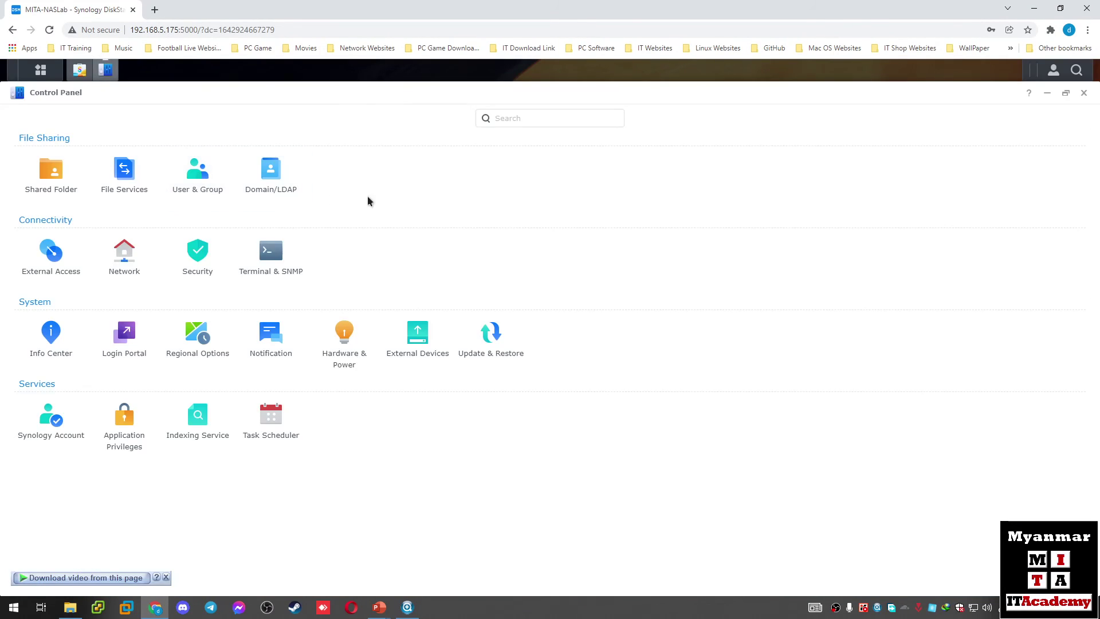
Step: Inspect the LAN connection details under Network Interface
{"action": "left_click", "coordinate": [133, 256]}
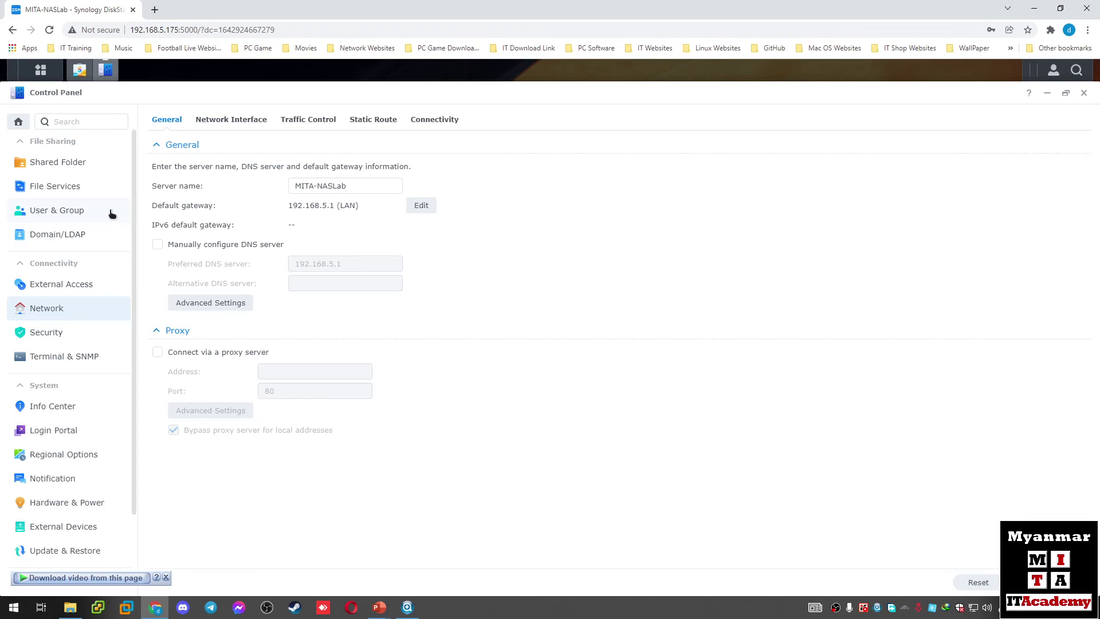
{"action": "left_click", "coordinate": [248, 122]}
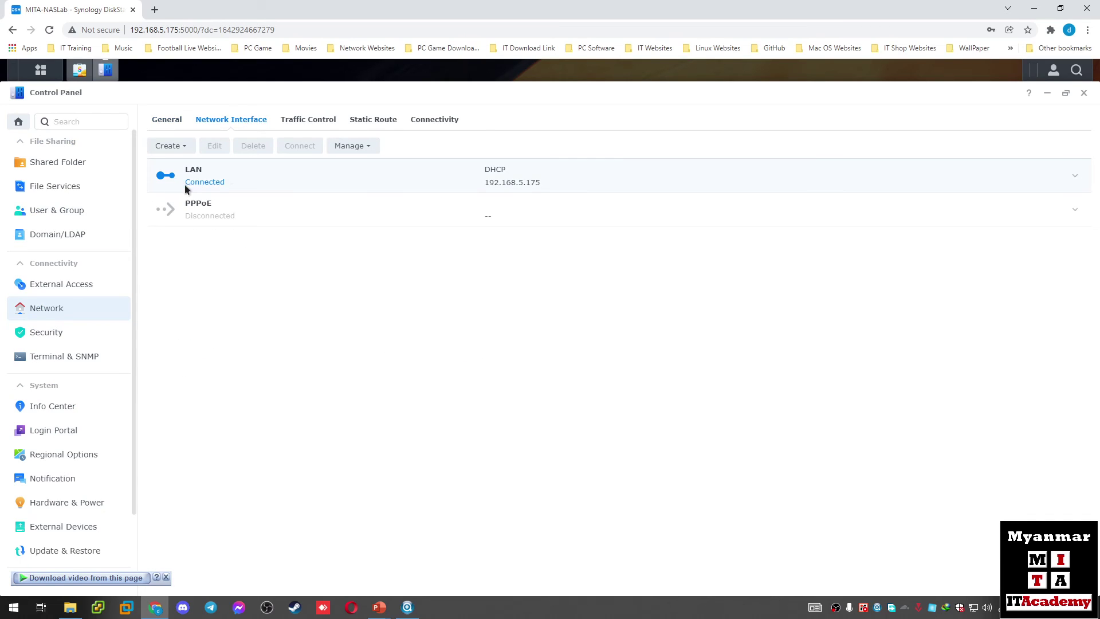
{"action": "left_click", "coordinate": [232, 181]}
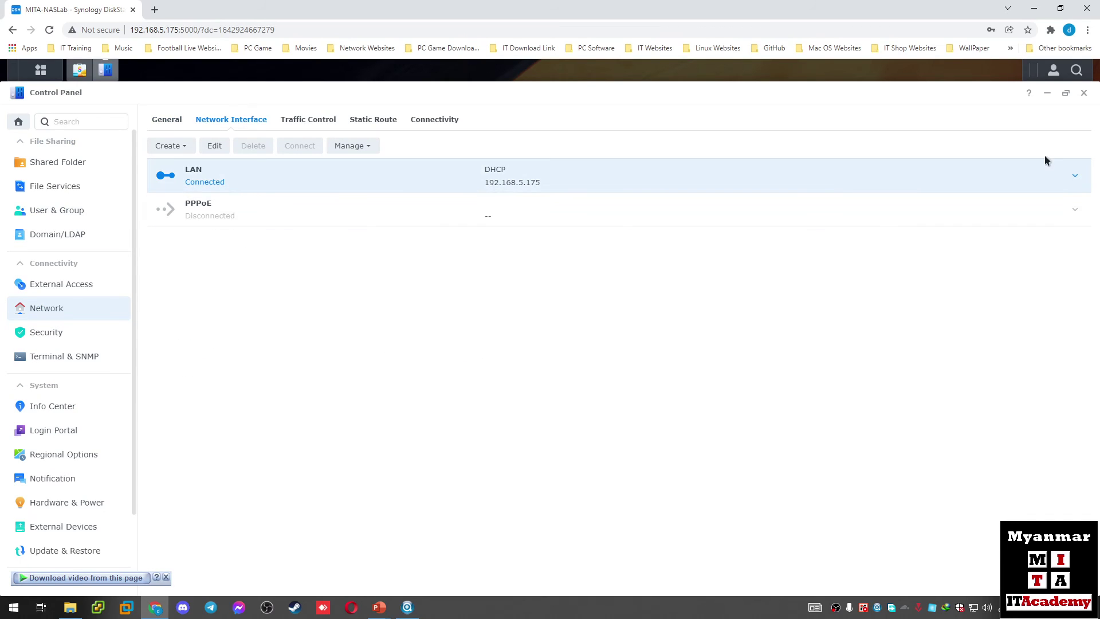
{"action": "left_click", "coordinate": [1075, 176]}
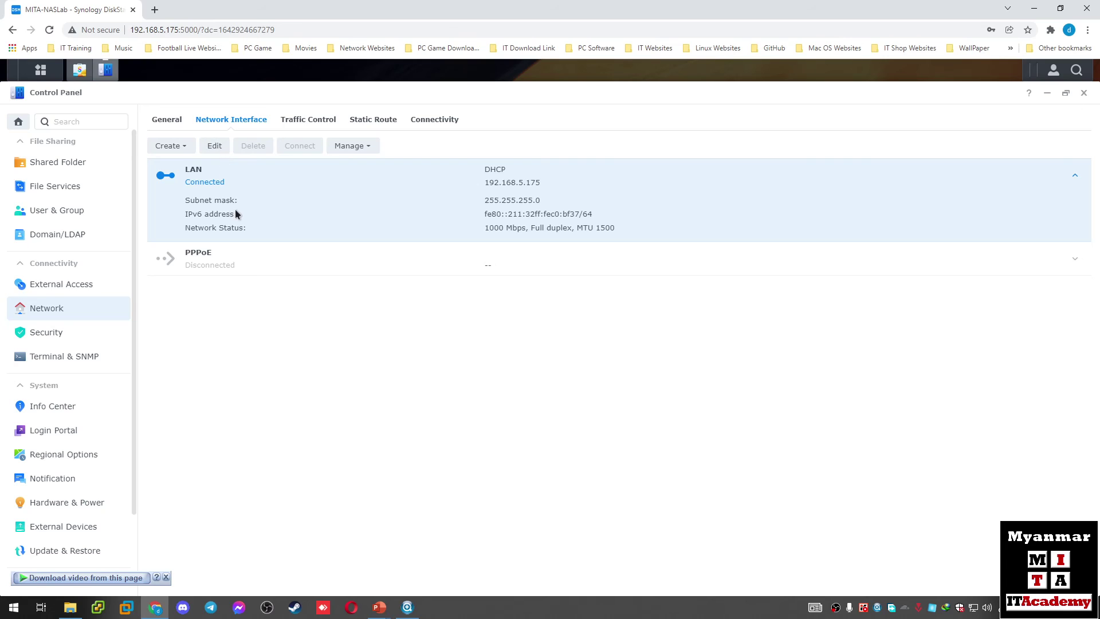
{"action": "scroll", "coordinate": [80, 352], "scroll_direction": "down", "scroll_amount": 2}
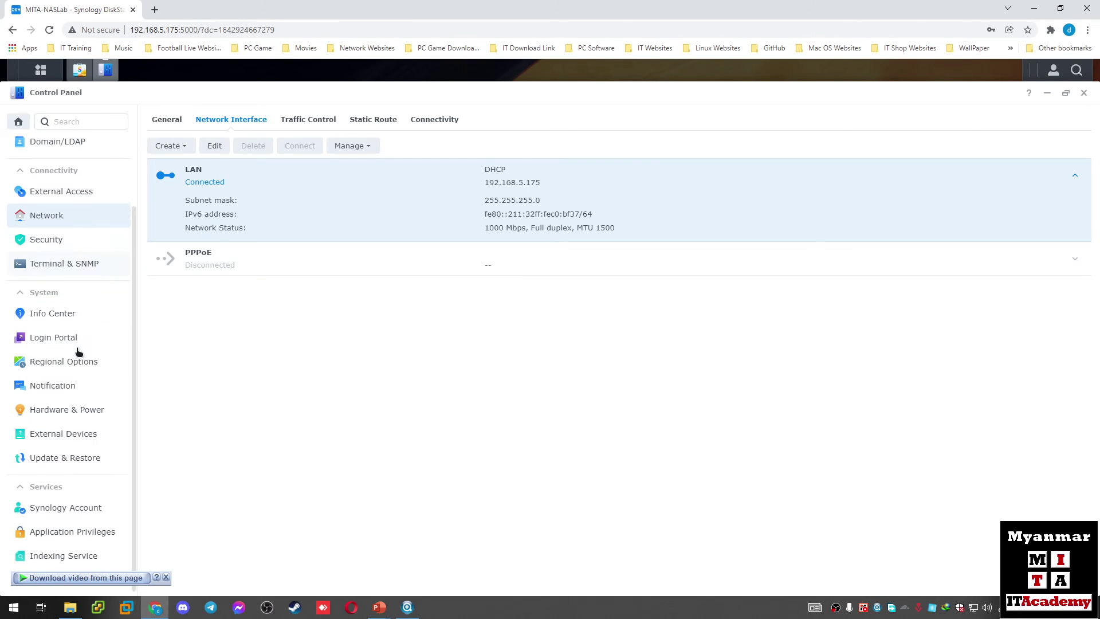
Step: Cancel the DSM Update Settings dialog unchanged and return to Network General settings
{"action": "left_click", "coordinate": [80, 454]}
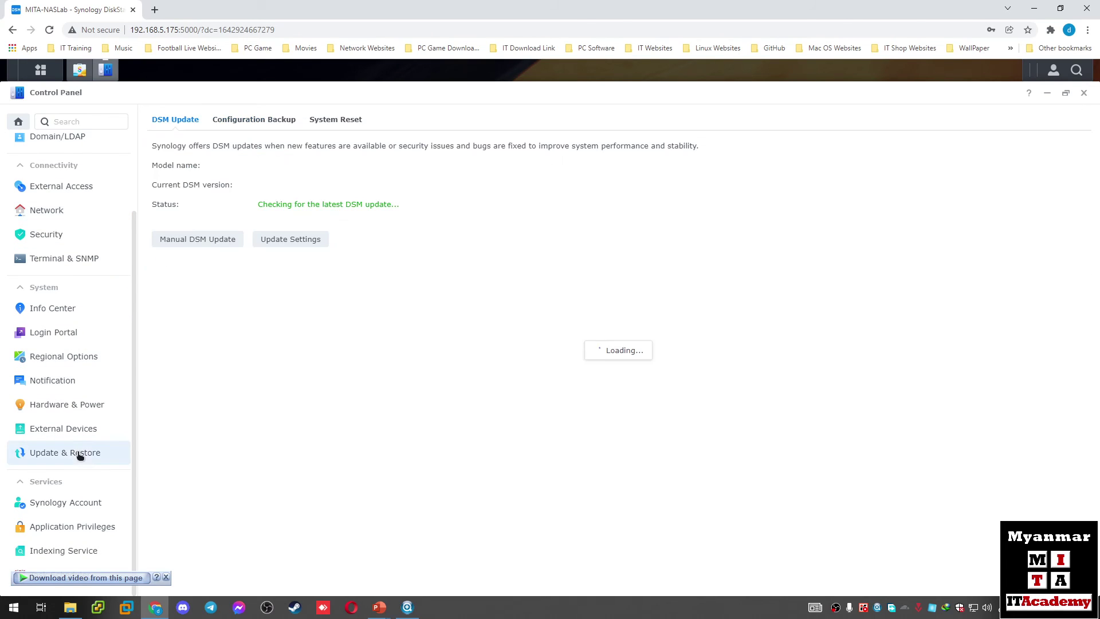
{"action": "left_click", "coordinate": [277, 243]}
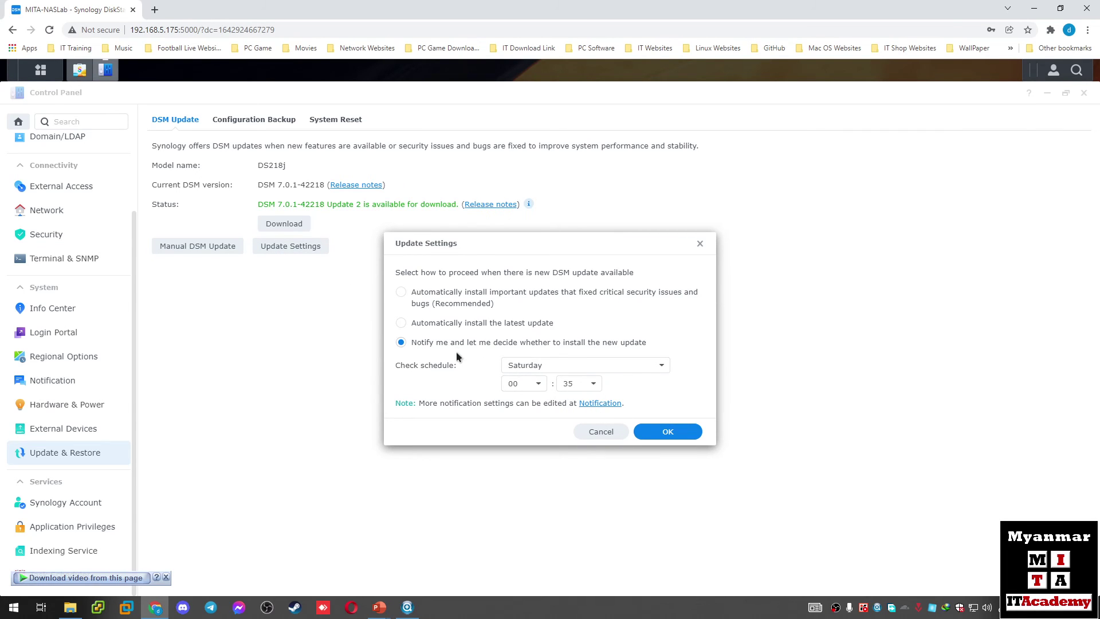
{"action": "left_click", "coordinate": [601, 431]}
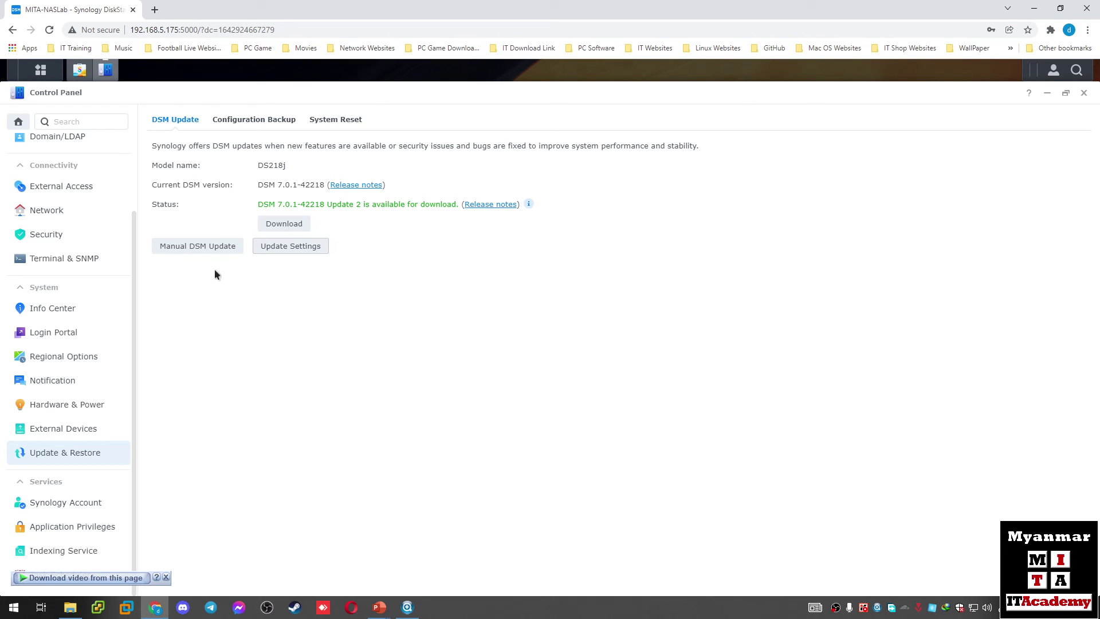
{"action": "left_click", "coordinate": [50, 215]}
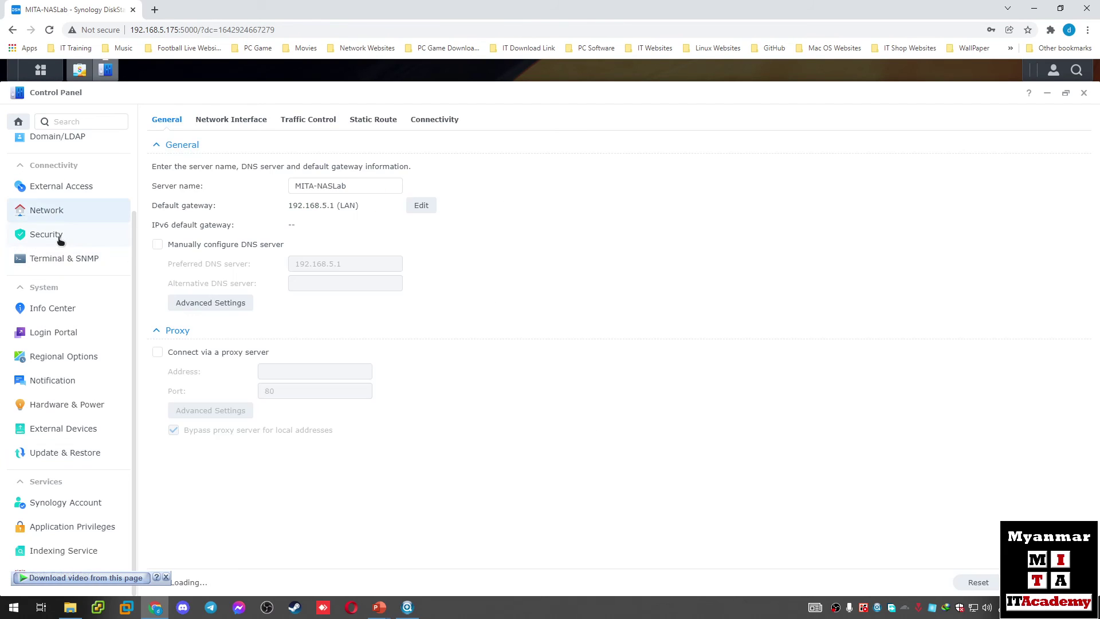
Step: Review Security's Firewall, Protection, Advanced and general Security tabs
{"action": "left_click", "coordinate": [60, 239]}
{"action": "left_click", "coordinate": [261, 124]}
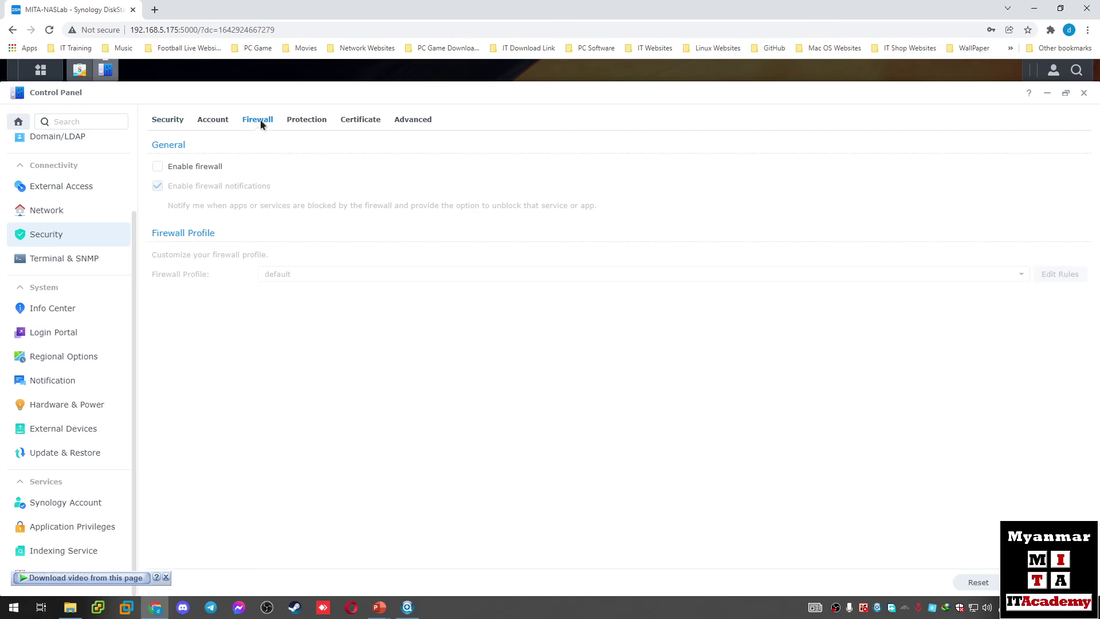
{"action": "left_click", "coordinate": [306, 123]}
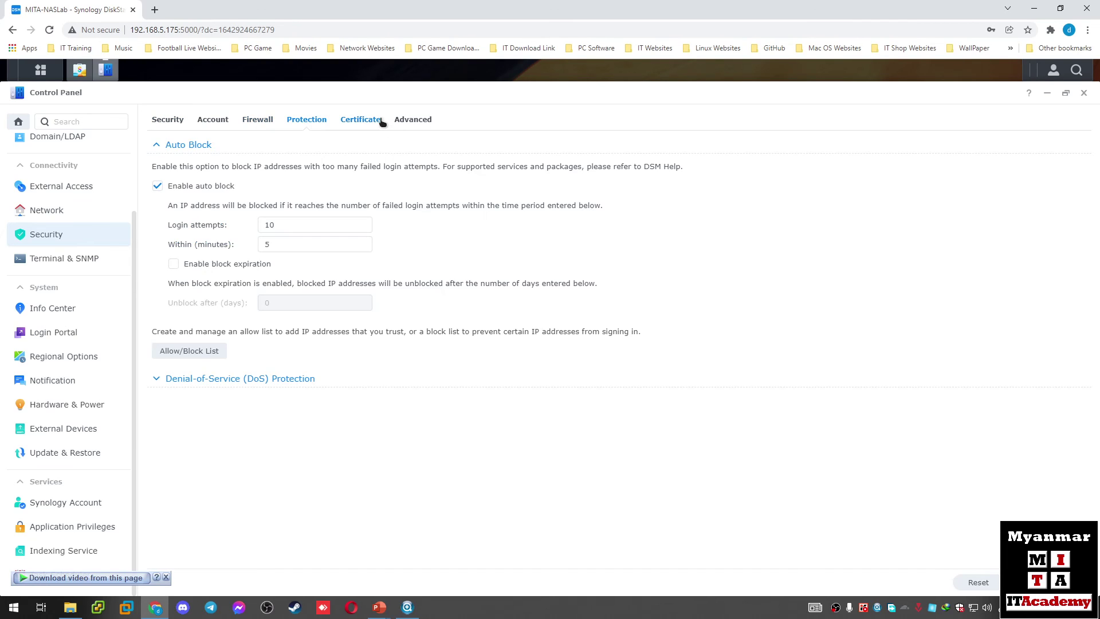
{"action": "left_click", "coordinate": [404, 121]}
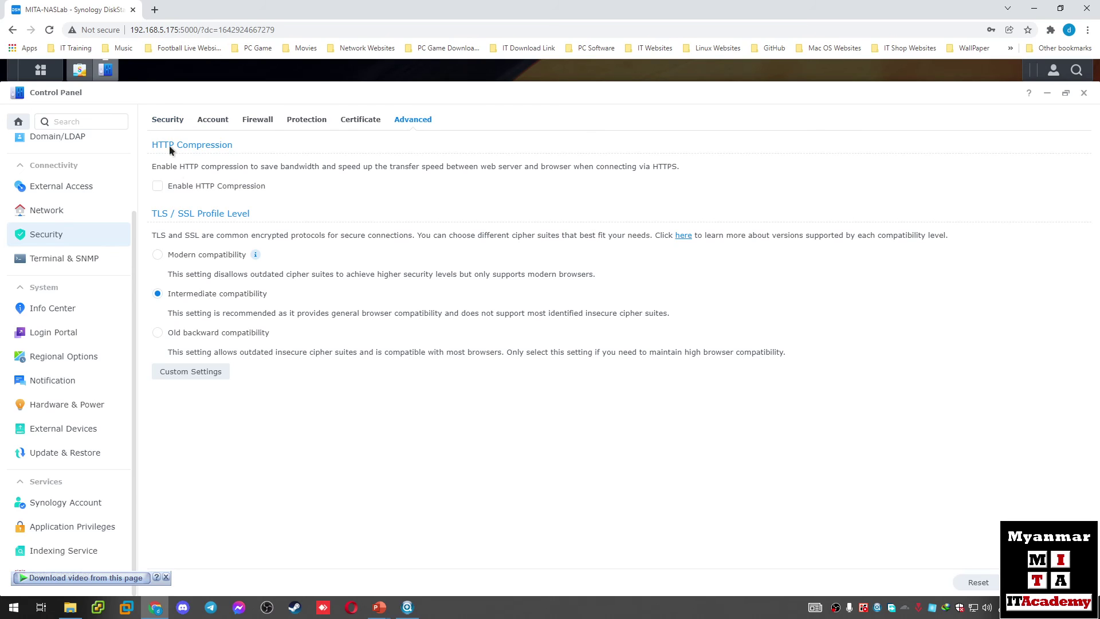
{"action": "left_click", "coordinate": [172, 122]}
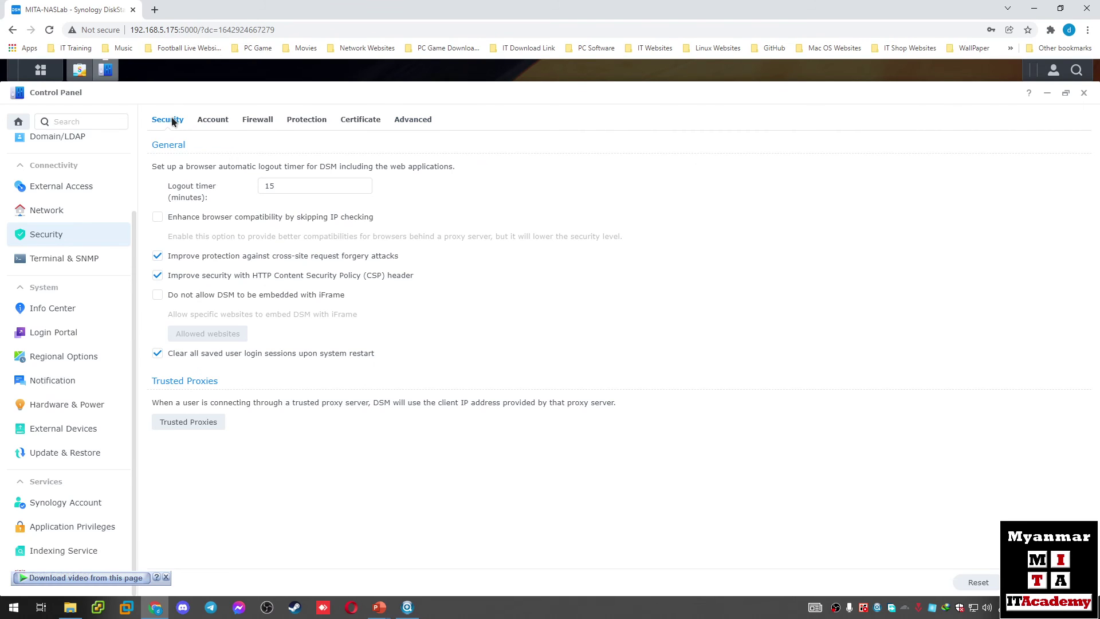
Step: Look over the Hardware & Power settings, then open Shared Folder
{"action": "left_click", "coordinate": [73, 403]}
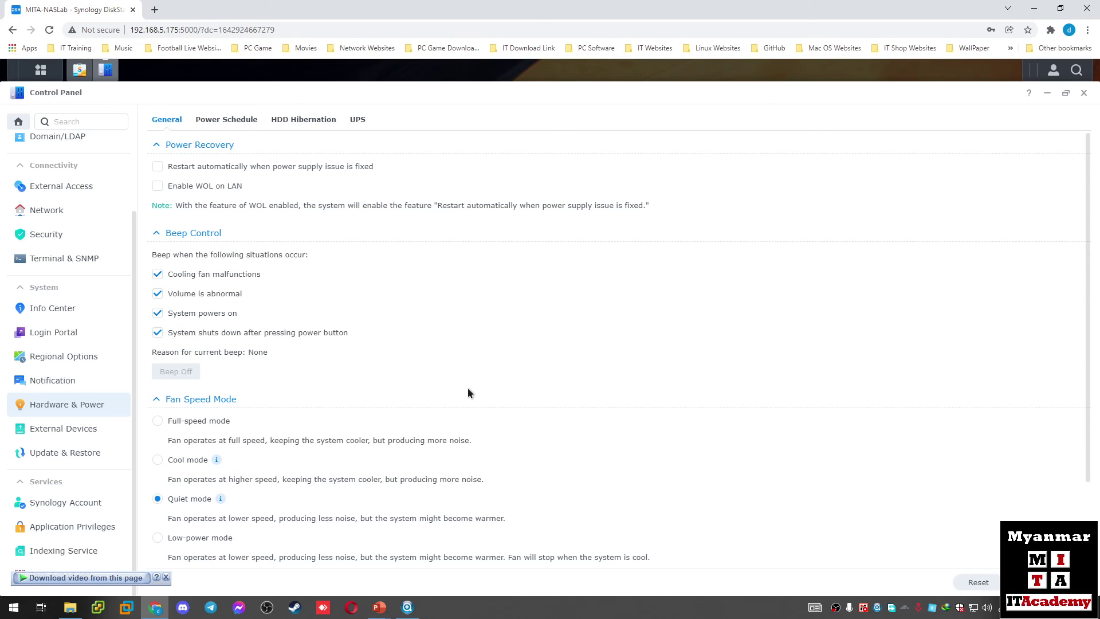
{"action": "scroll", "coordinate": [468, 393], "scroll_direction": "down", "scroll_amount": 2}
{"action": "scroll", "coordinate": [468, 393], "scroll_direction": "up", "scroll_amount": 2}
{"action": "scroll", "coordinate": [74, 331], "scroll_direction": "up", "scroll_amount": 2}
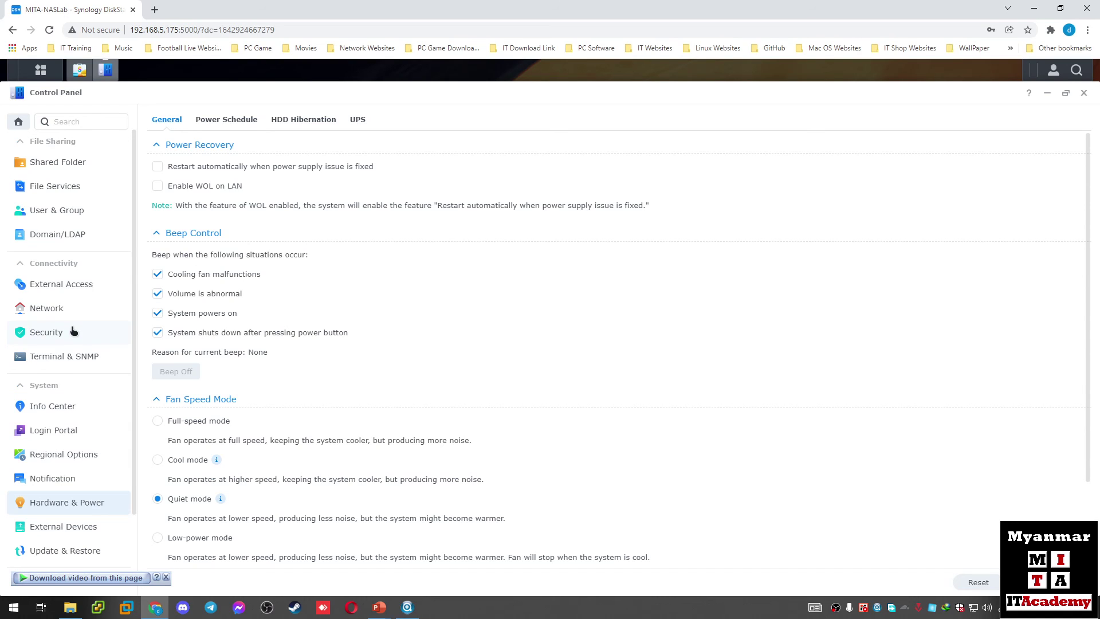
{"action": "left_click", "coordinate": [57, 163]}
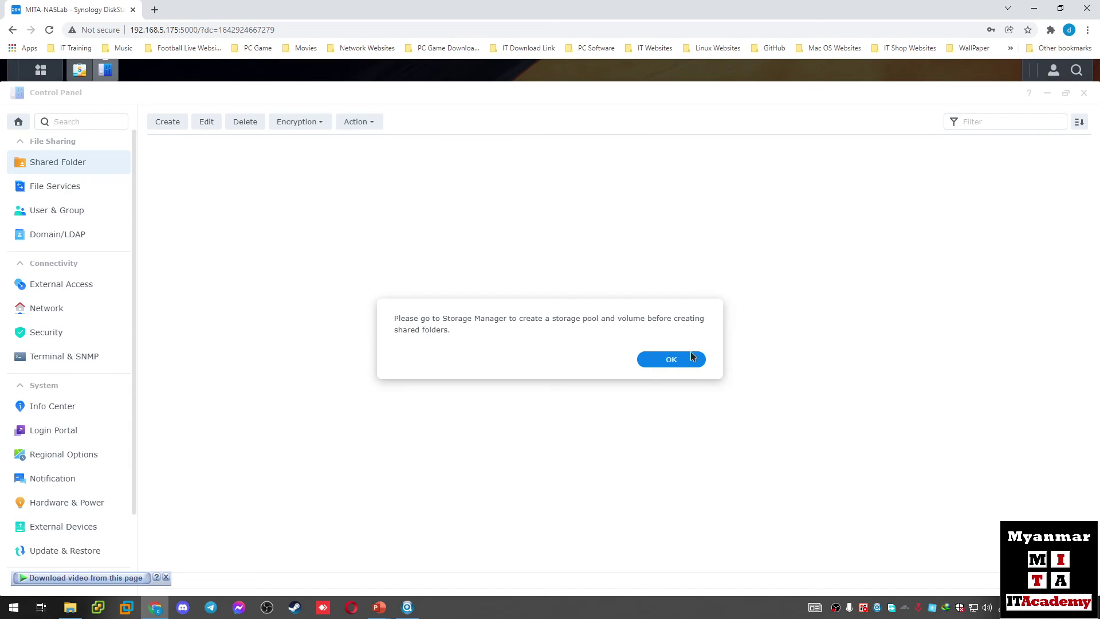
Step: Accept the storage notice, end the Storage Manager creation wizard, and open Main Menu
{"action": "left_click", "coordinate": [692, 357]}
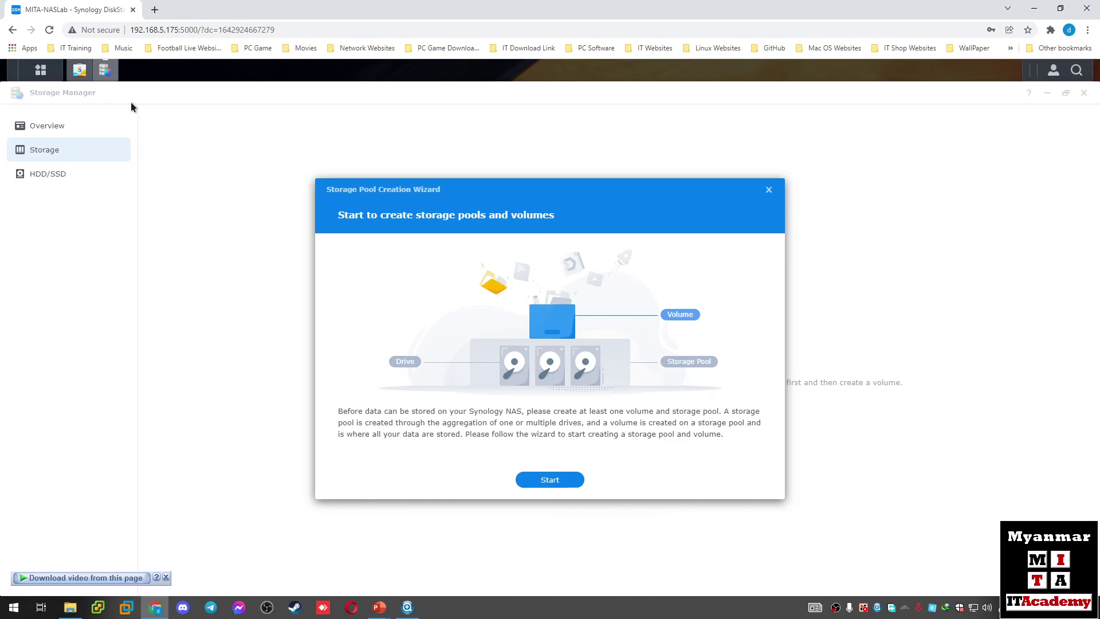
{"action": "left_click", "coordinate": [769, 192]}
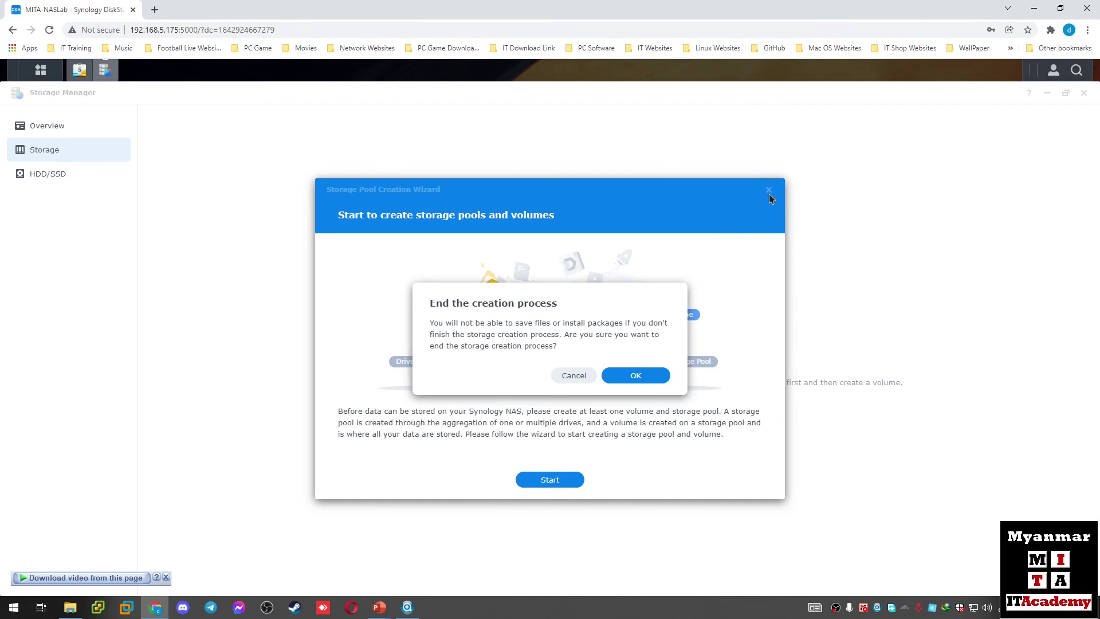
{"action": "left_click", "coordinate": [636, 375]}
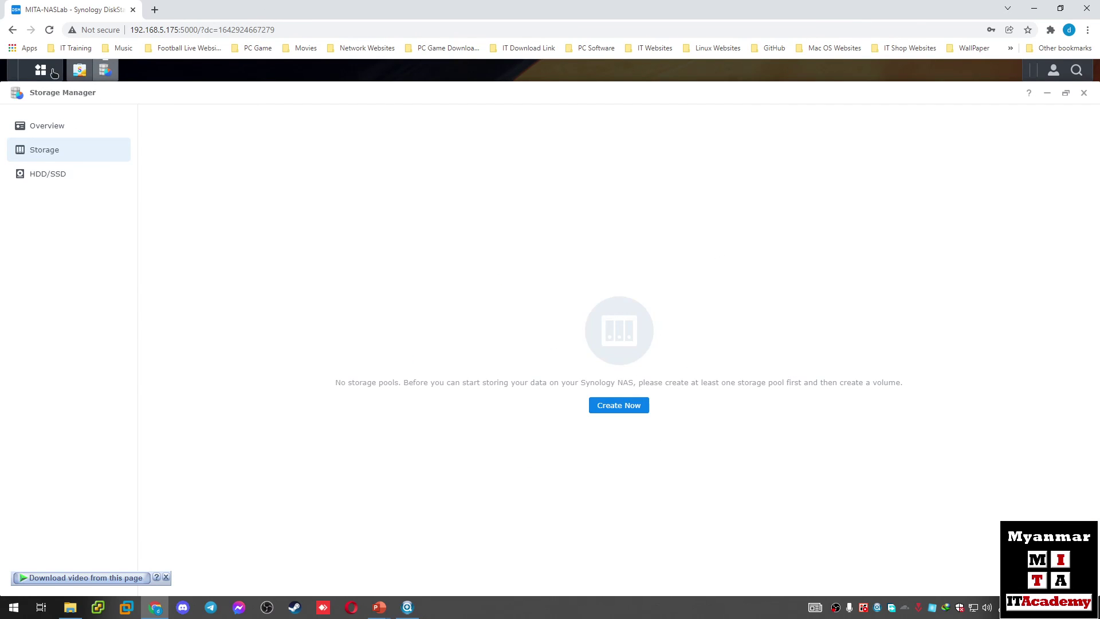
{"action": "left_click", "coordinate": [45, 73]}
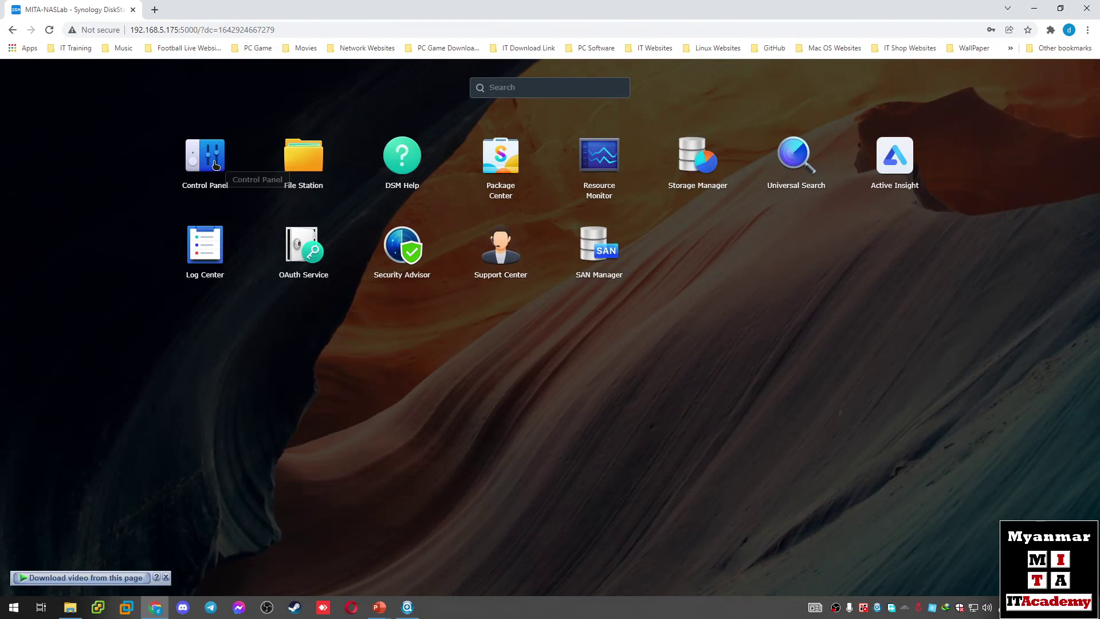
Step: Open Control Panel's User & Group list and External Access settings
{"action": "left_click", "coordinate": [219, 165]}
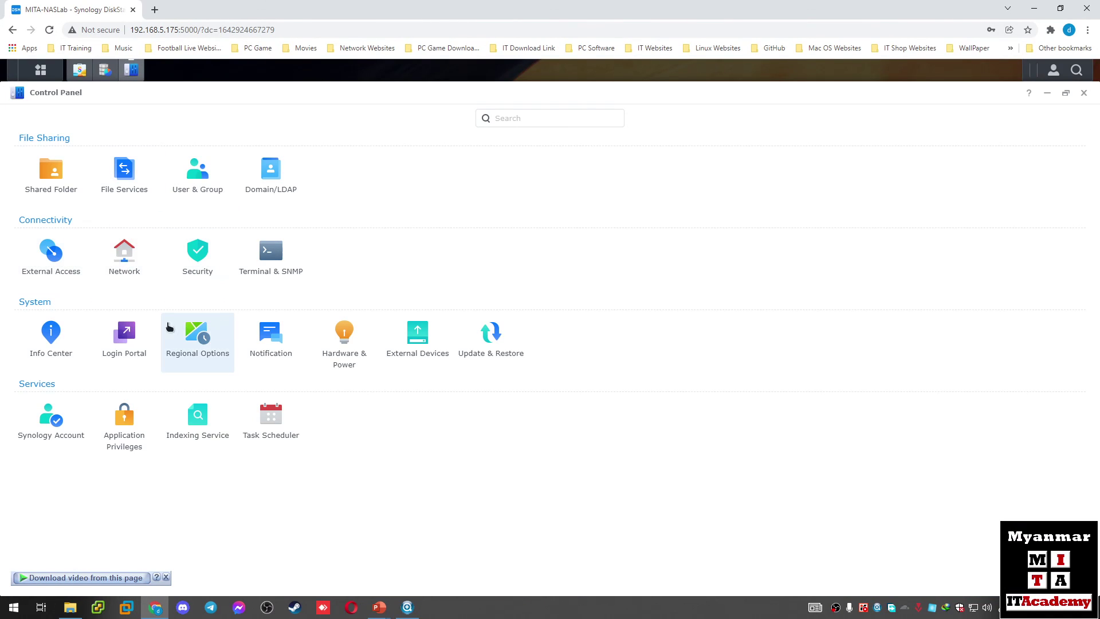
{"action": "left_click", "coordinate": [172, 197]}
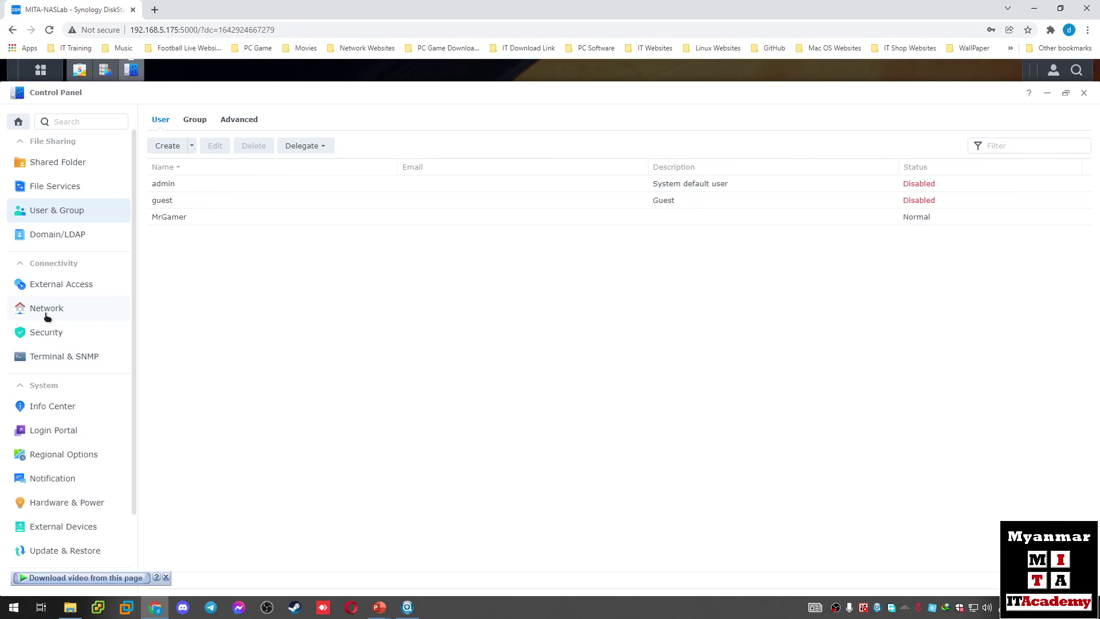
{"action": "left_click", "coordinate": [71, 287]}
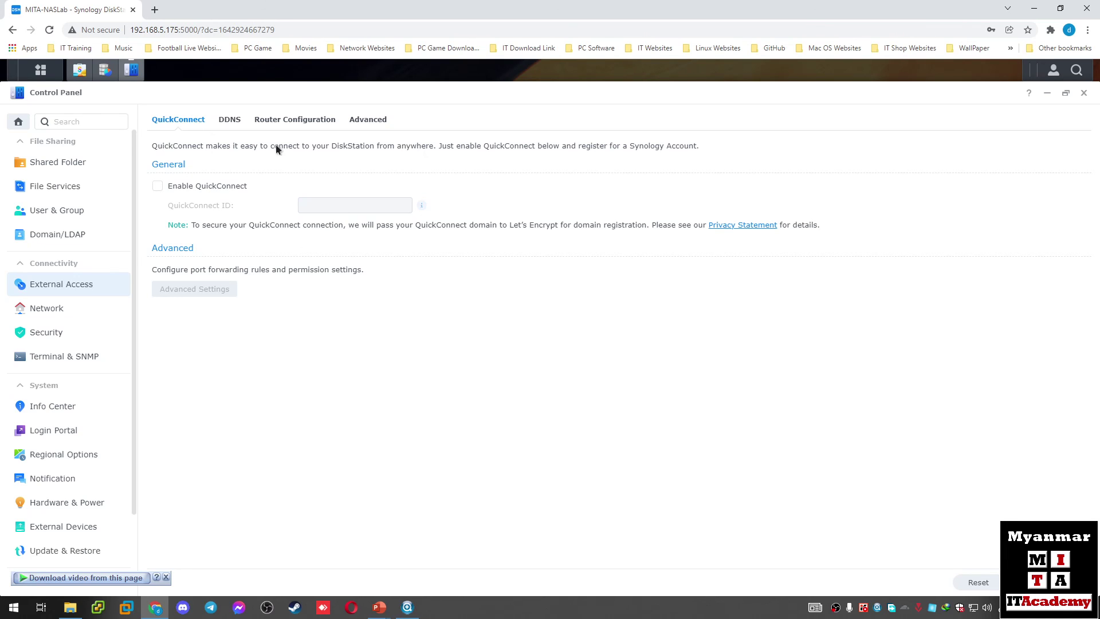
Step: Check the DDNS, Router Configuration and Advanced tabs, view SMB File Services, then reopen Main Menu
{"action": "left_click", "coordinate": [236, 121]}
{"action": "left_click", "coordinate": [280, 122]}
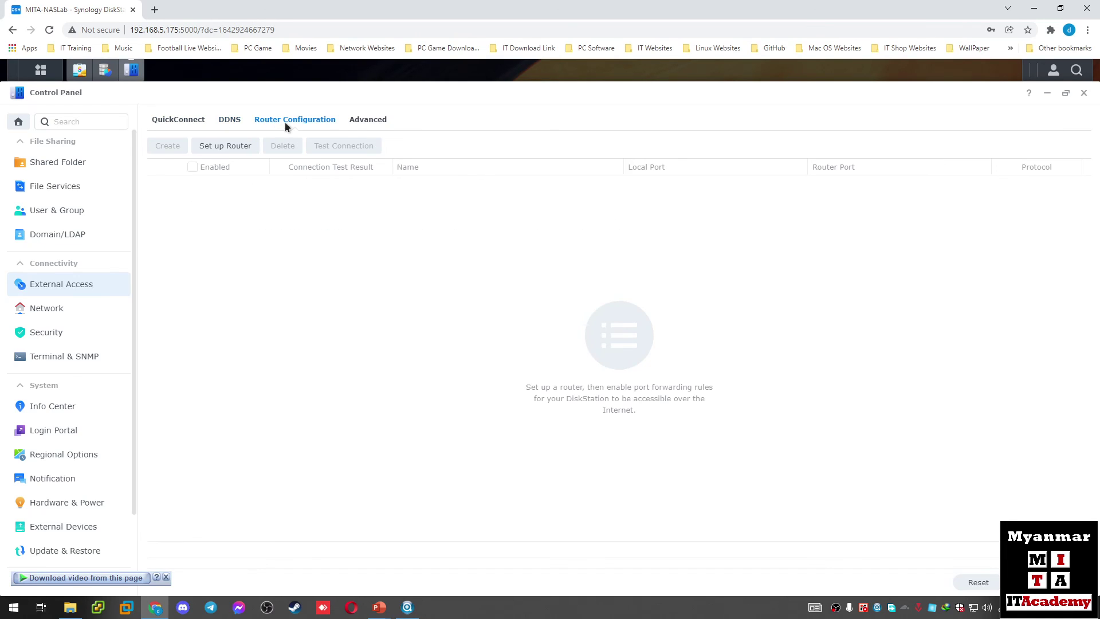
{"action": "left_click", "coordinate": [367, 123]}
{"action": "left_click", "coordinate": [193, 122]}
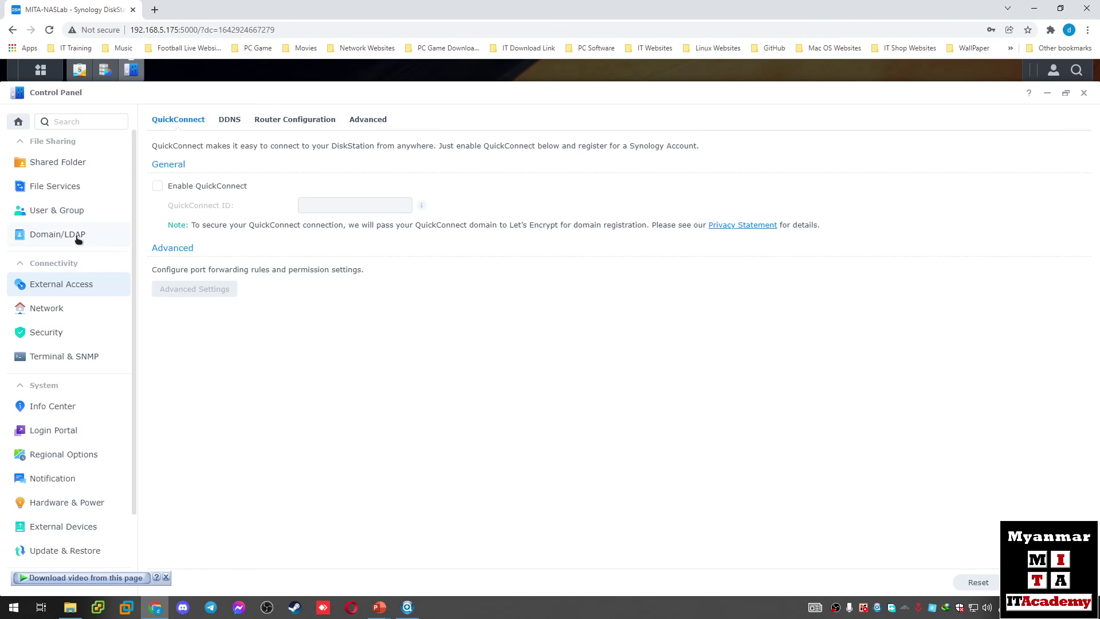
{"action": "left_click", "coordinate": [55, 188]}
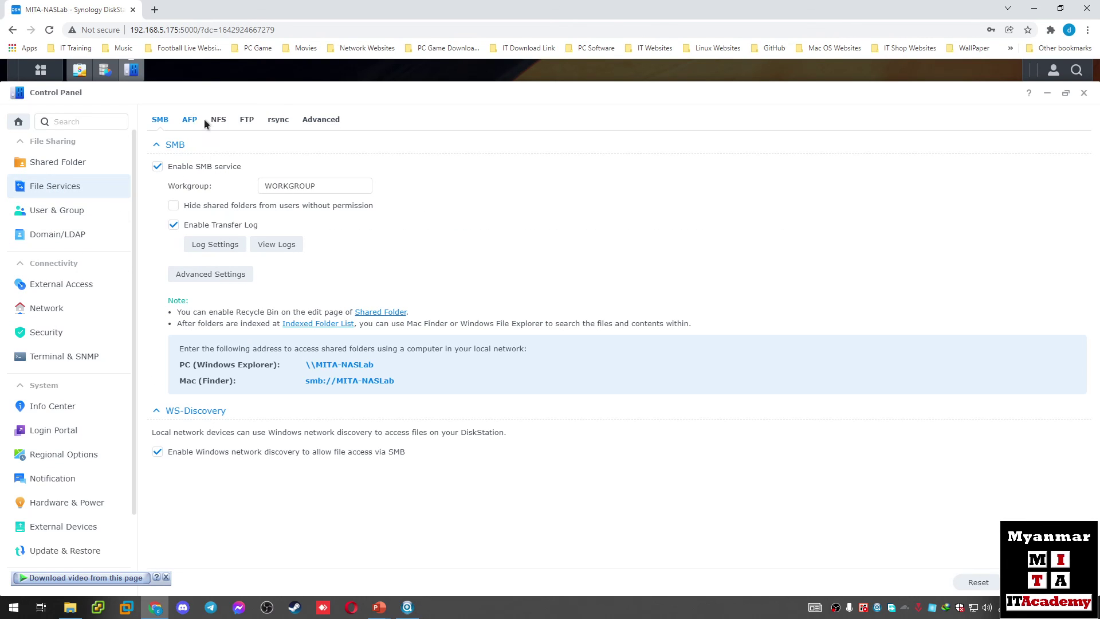
{"action": "left_click", "coordinate": [40, 70]}
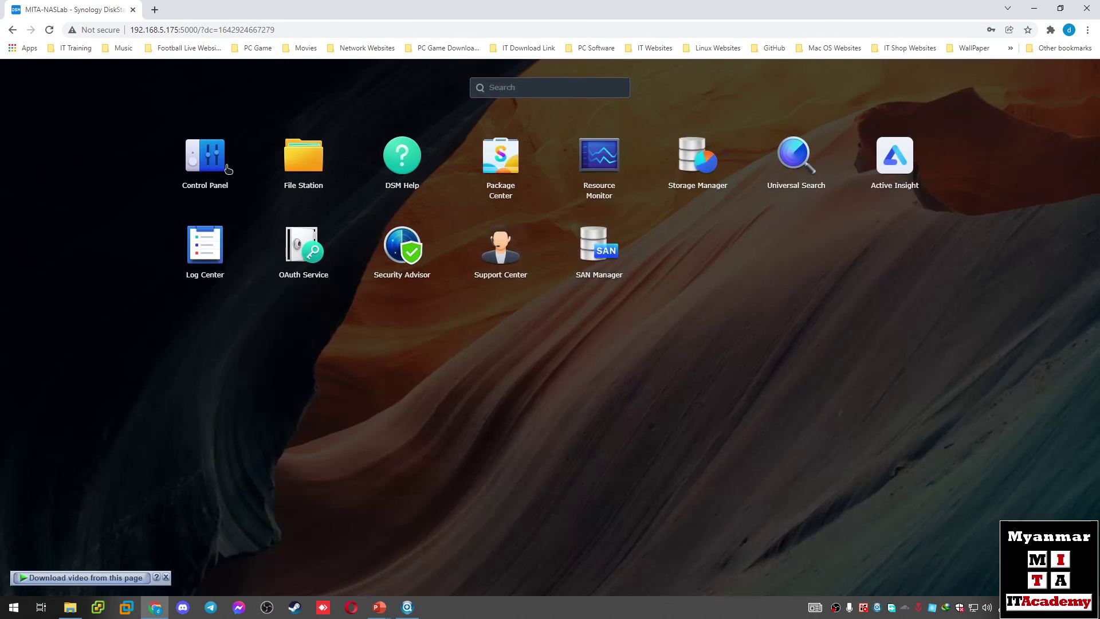
Step: Review the NAS's network, memory and CPU usage charts in Resource Monitor, then close it
{"action": "left_click", "coordinate": [599, 165]}
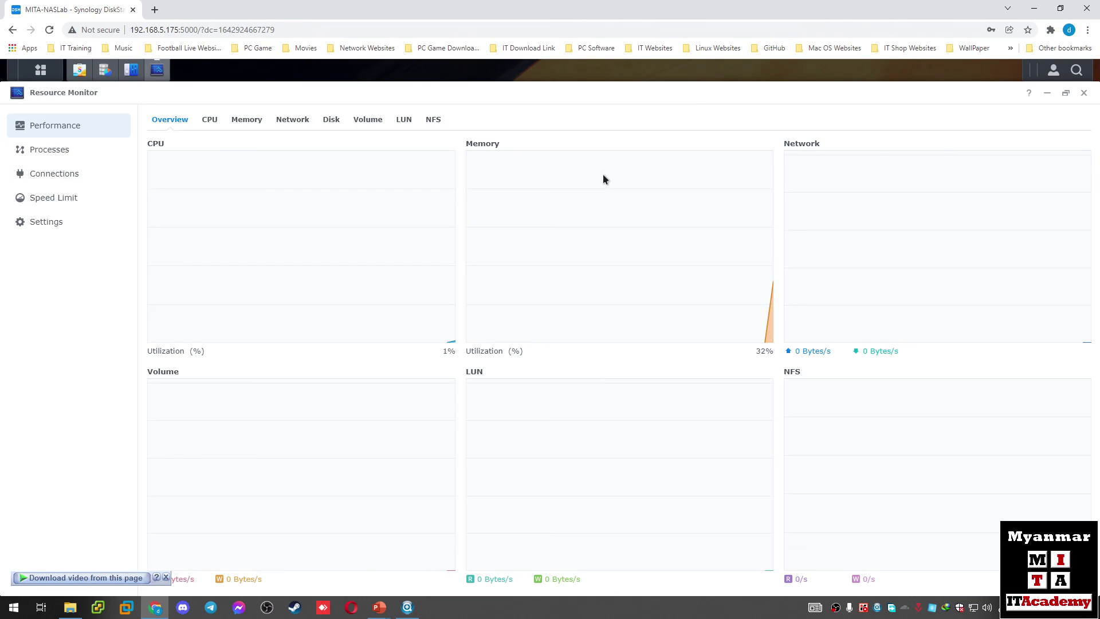
{"action": "left_click", "coordinate": [305, 122]}
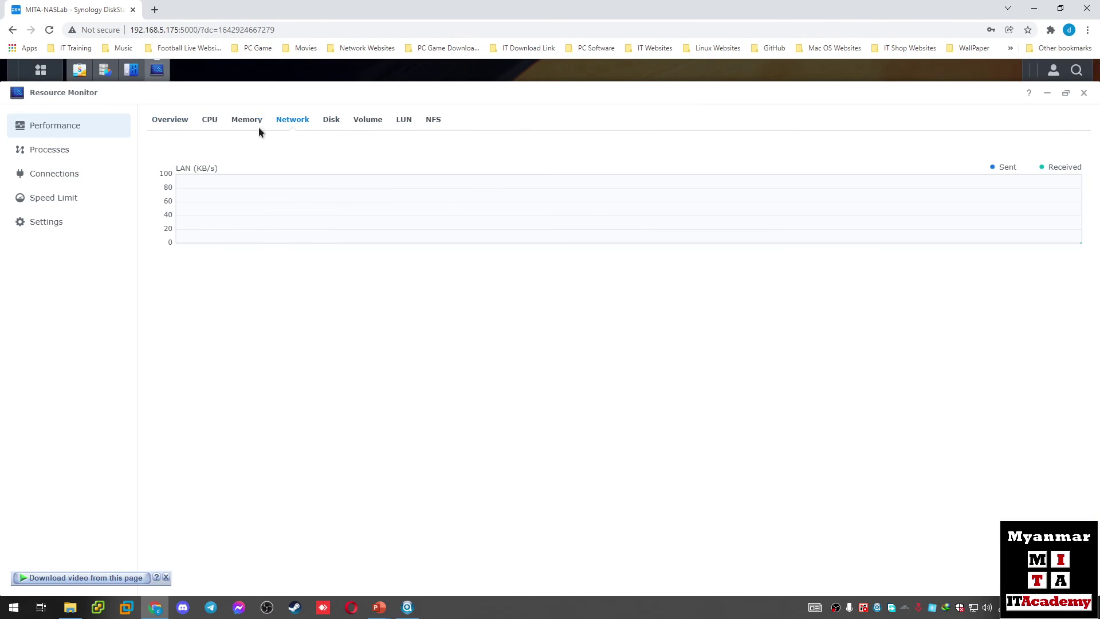
{"action": "left_click", "coordinate": [244, 121]}
{"action": "left_click", "coordinate": [211, 120]}
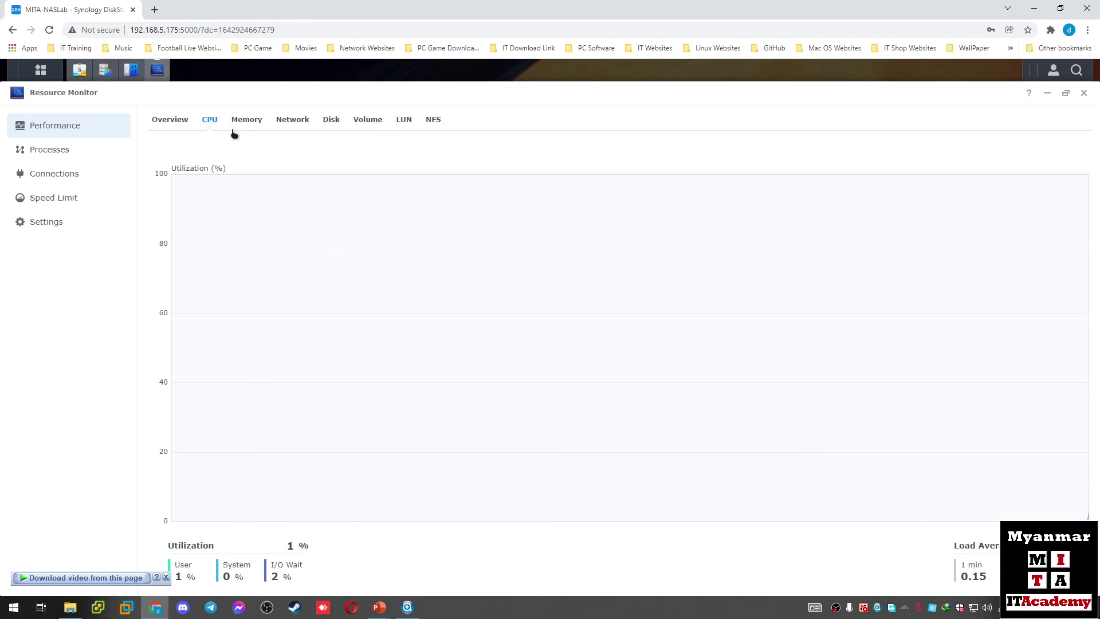
{"action": "left_click", "coordinate": [1083, 93]}
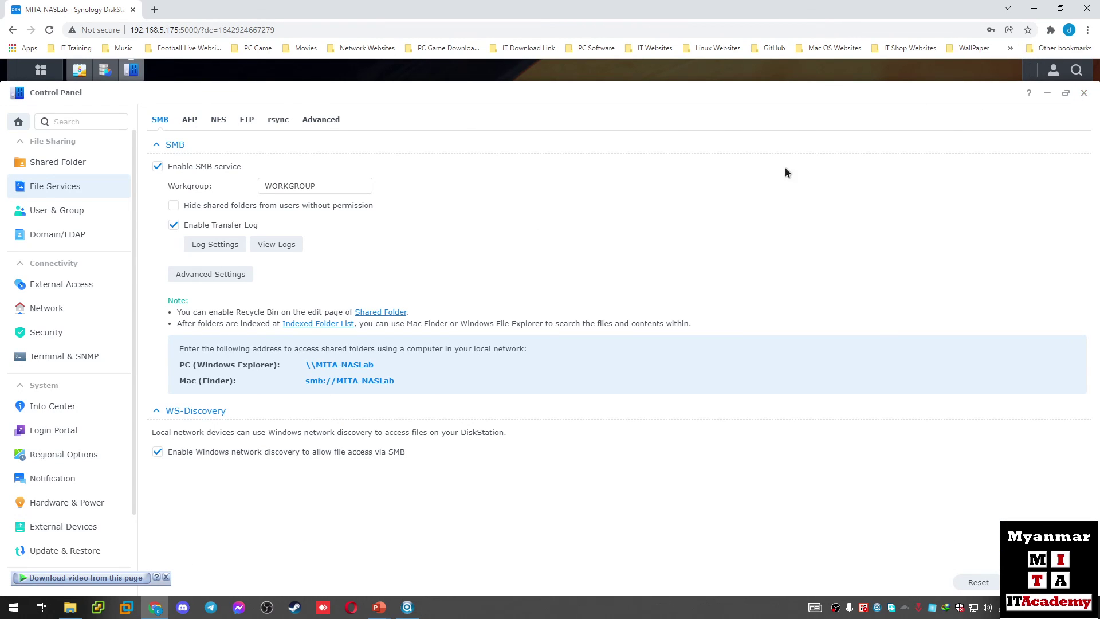
{"action": "scroll", "coordinate": [87, 232], "scroll_direction": "down", "scroll_amount": 2}
{"action": "scroll", "coordinate": [89, 235], "scroll_direction": "up", "scroll_amount": 2}
Step: Close Control Panel, Storage Manager and Package Center, and dismiss the IDM download bar
{"action": "left_click", "coordinate": [1083, 93]}
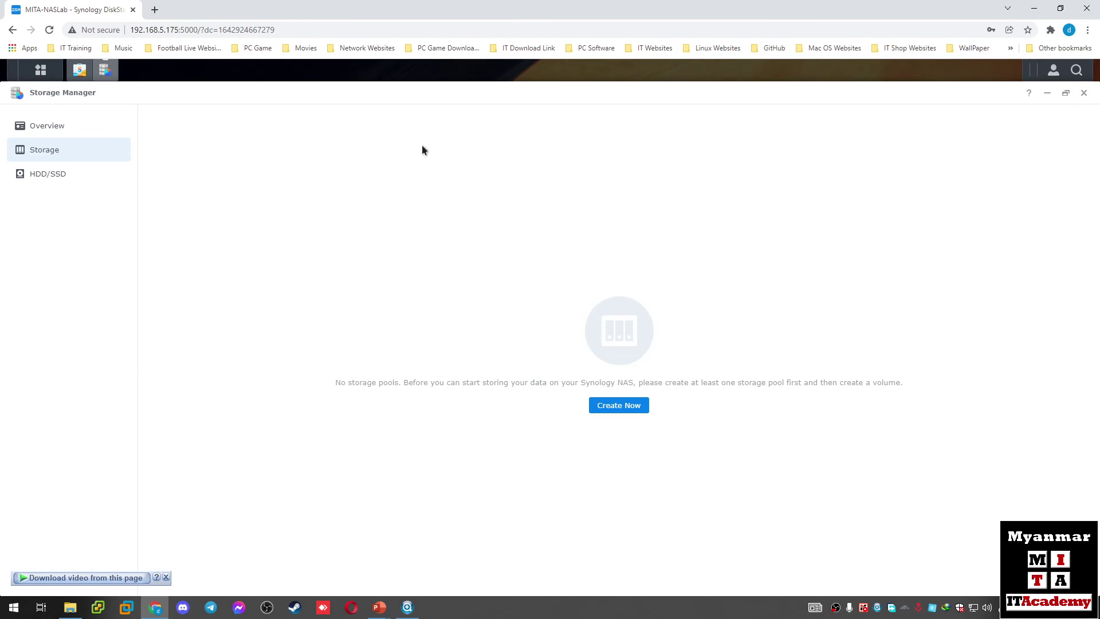
{"action": "left_click", "coordinate": [1083, 92]}
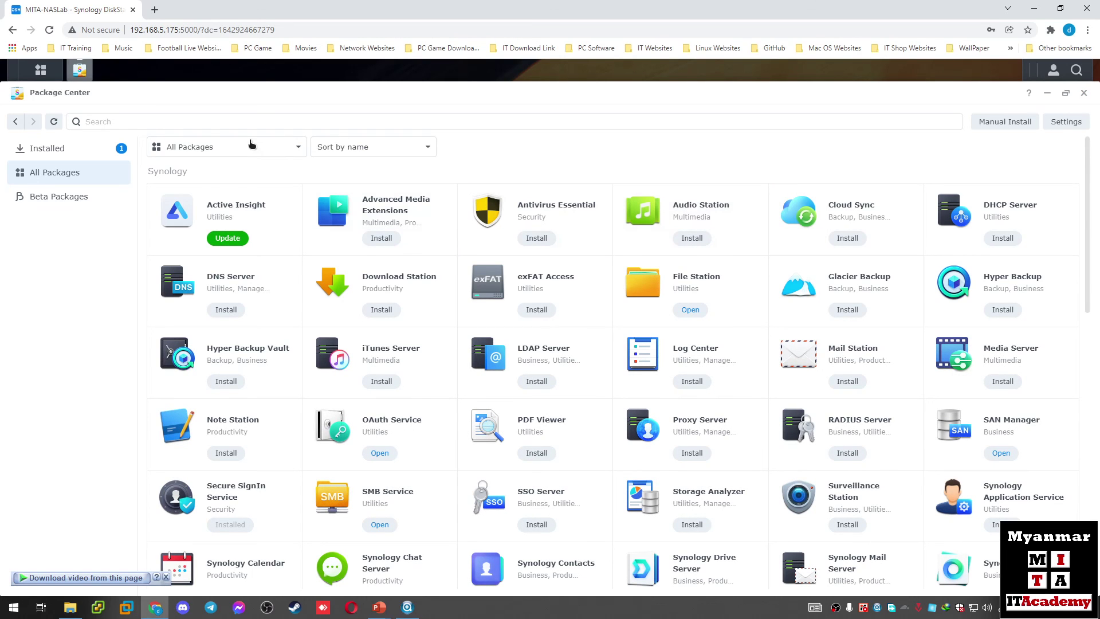
{"action": "left_click", "coordinate": [1084, 93]}
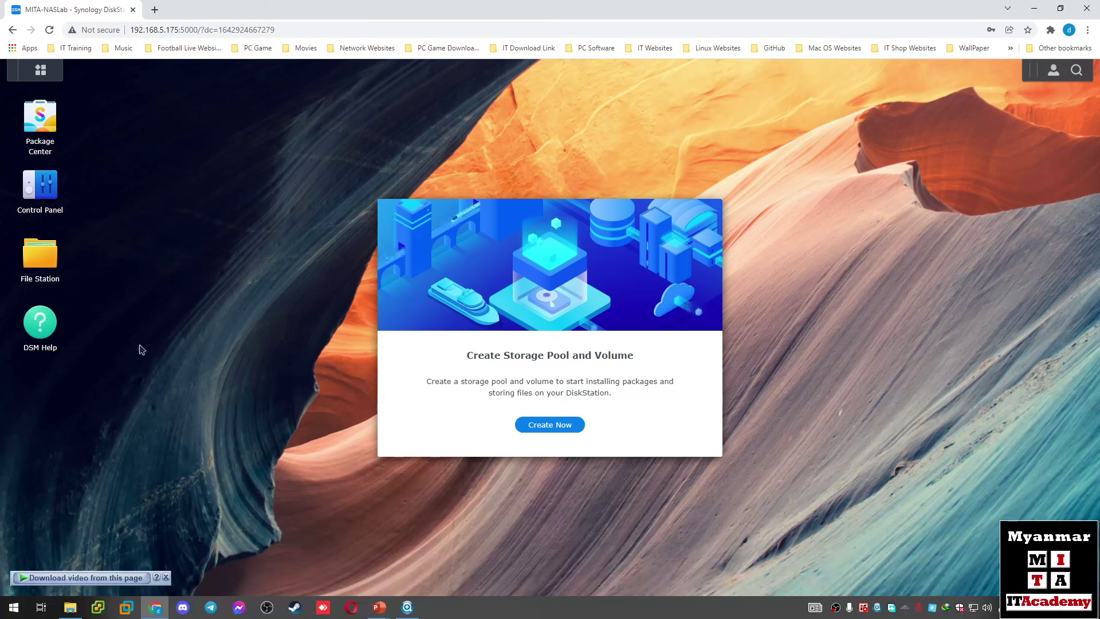
{"action": "left_click", "coordinate": [165, 577]}
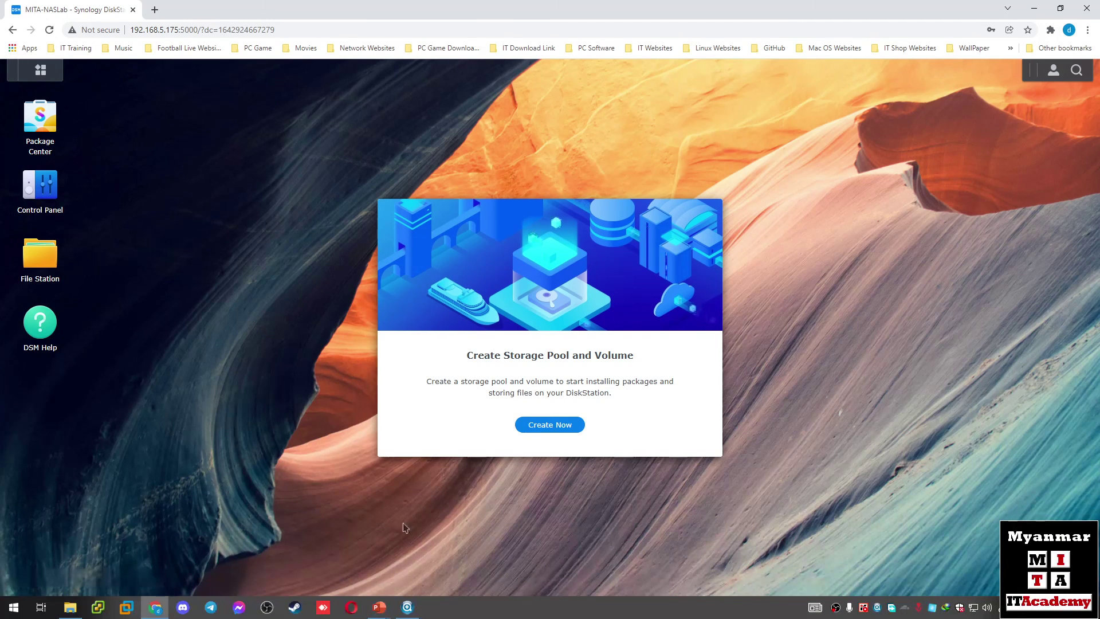